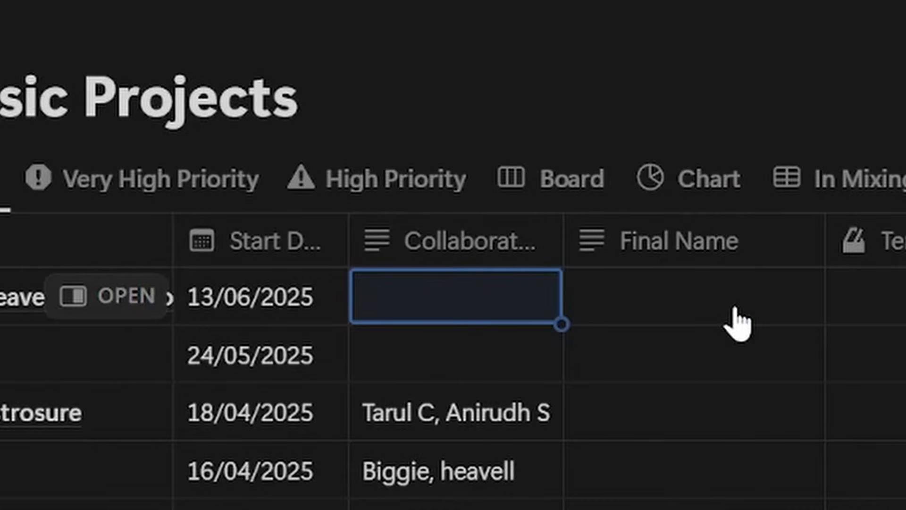
Examine the Final Name, Tempo and Key columns of the Music Projects table, leaving the first project's Final Name empty
click(739, 307)
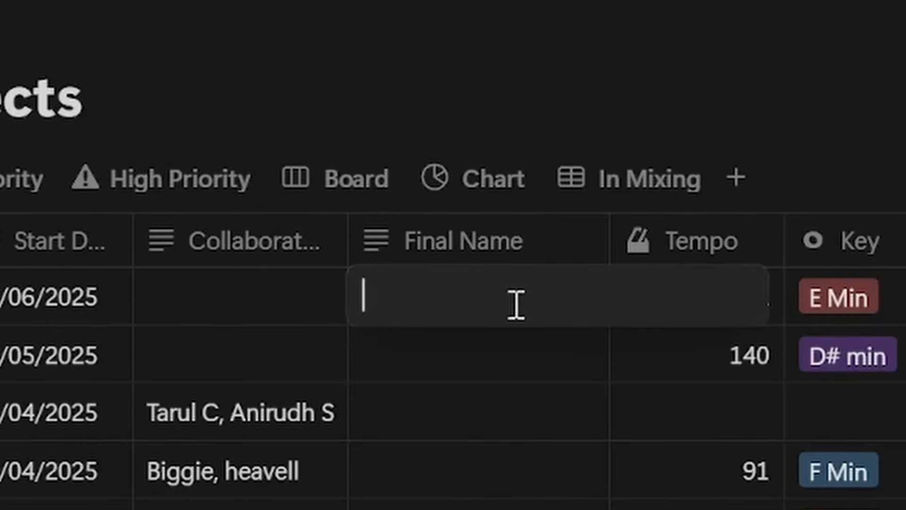
key(Escape)
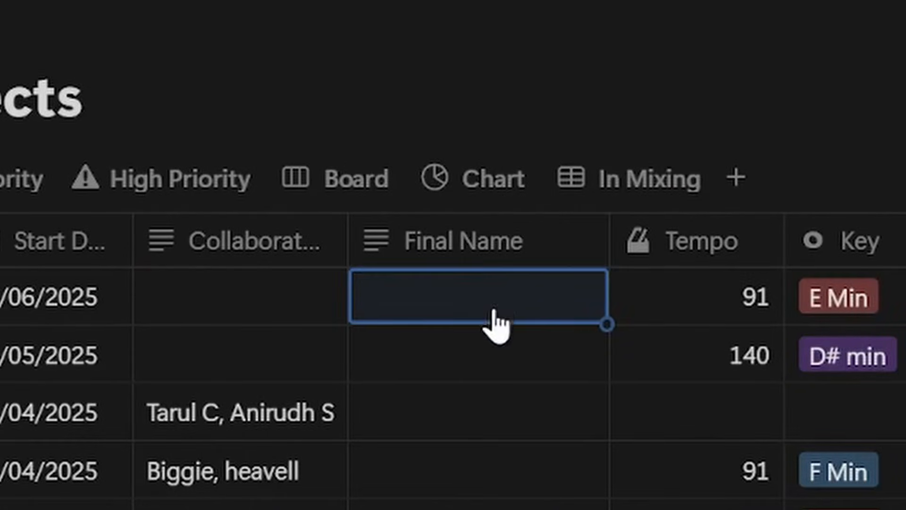
scroll(590, 493, down, 15)
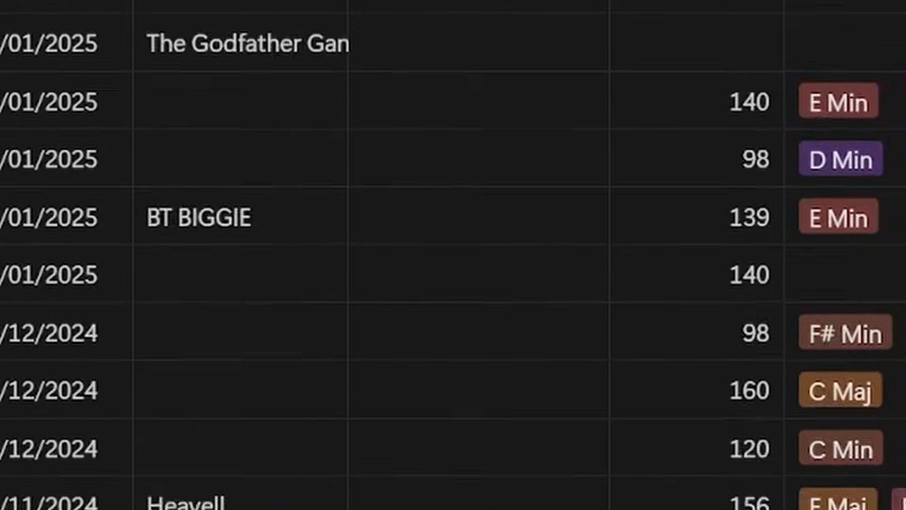
scroll(543, 449, down, 5)
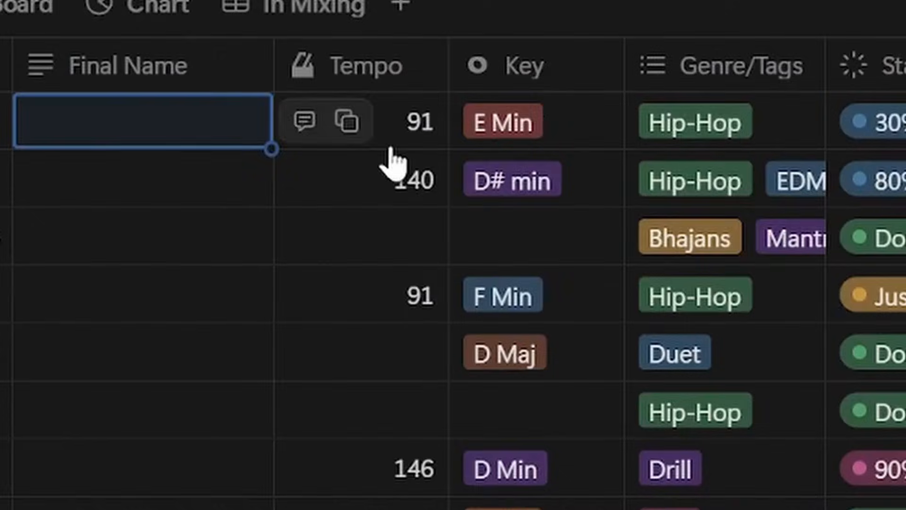
scroll(404, 105, down, 3)
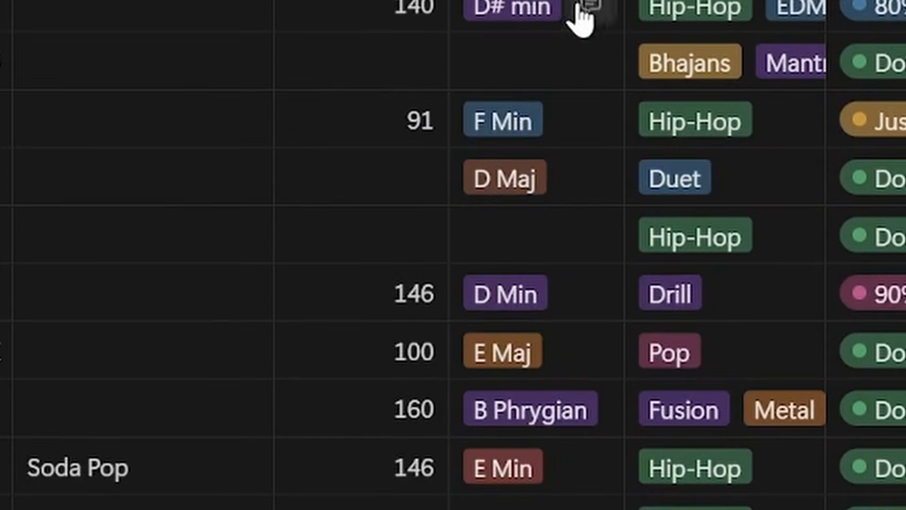
scroll(462, 3, down, 5)
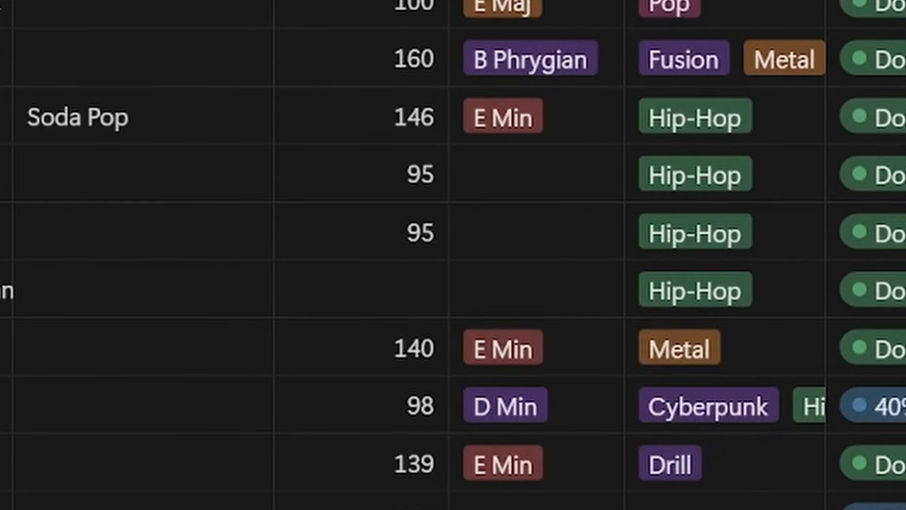
scroll(540, 141, up, 8)
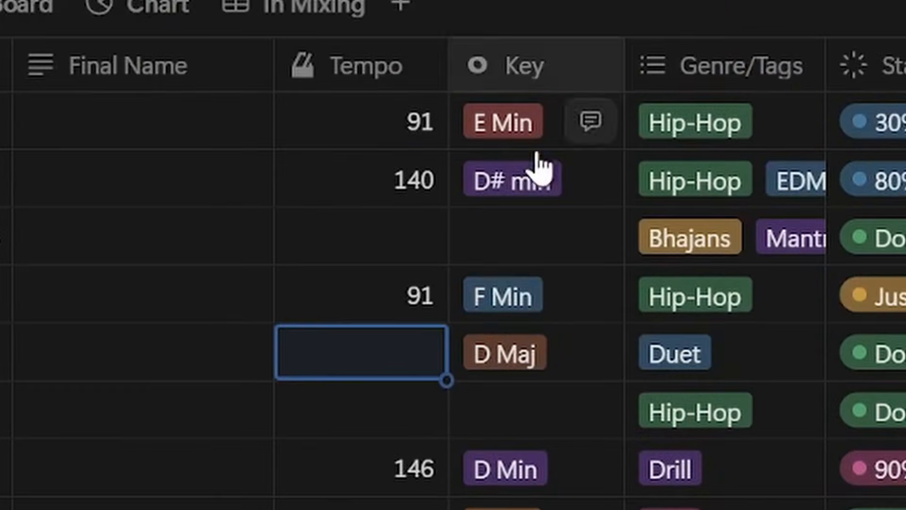
Browse the musical key options for the third project's empty Key cell without choosing one
click(530, 243)
scroll(537, 364, down, 3)
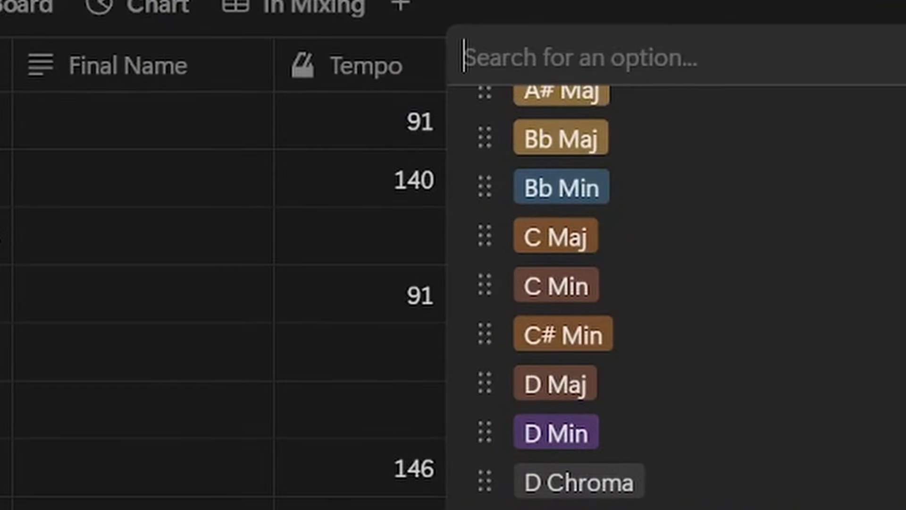
scroll(537, 284, up, 3)
key(Escape)
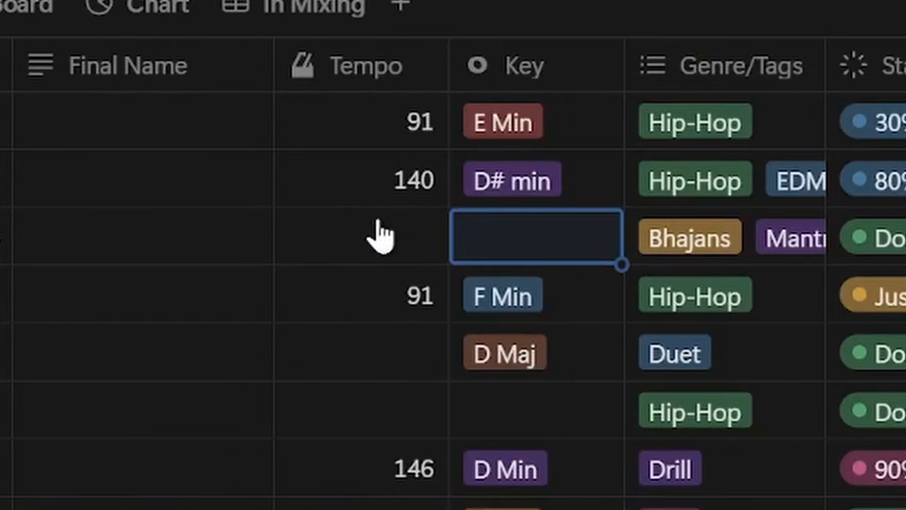
scroll(581, 245, down, 15)
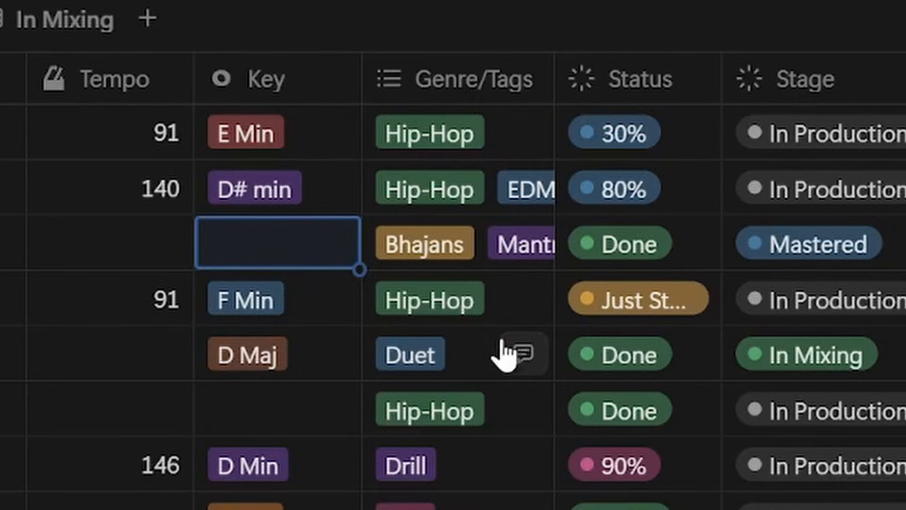
Browse the available Genre/Tags options for the project tagged Duet without changing its tags
click(482, 366)
scroll(480, 377, down, 8)
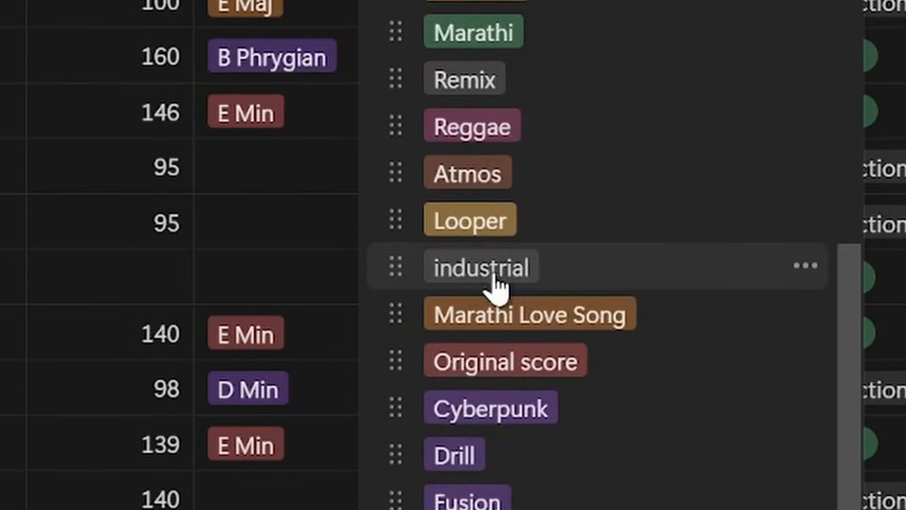
scroll(495, 380, up, 15)
scroll(494, 234, up, 1)
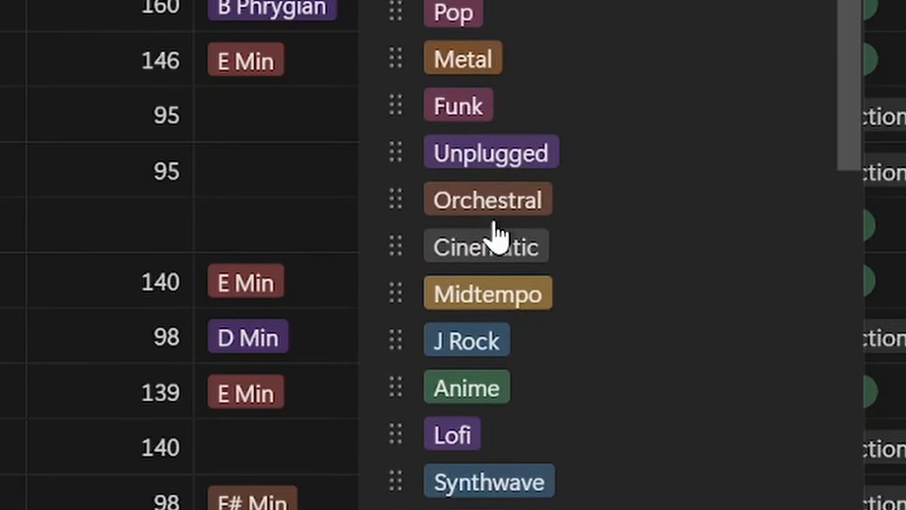
key(Escape)
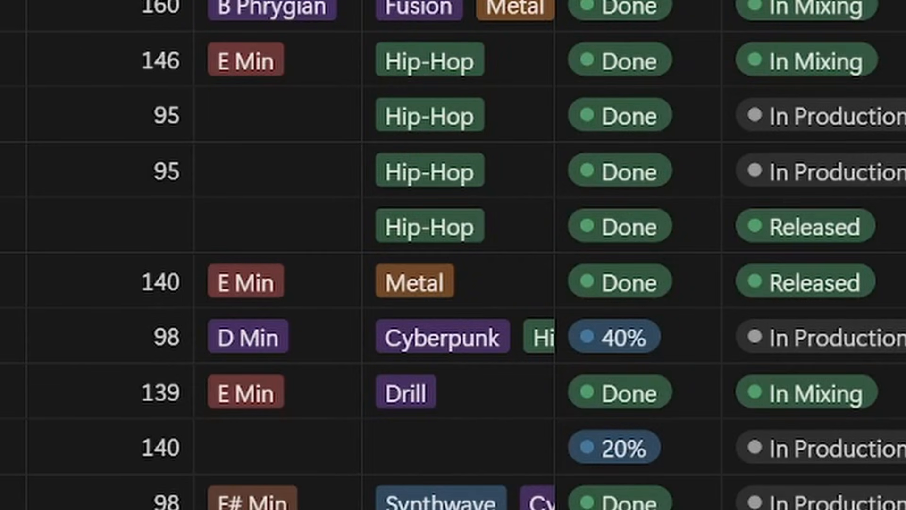
scroll(453, 255, down, 5)
scroll(453, 255, up, 5)
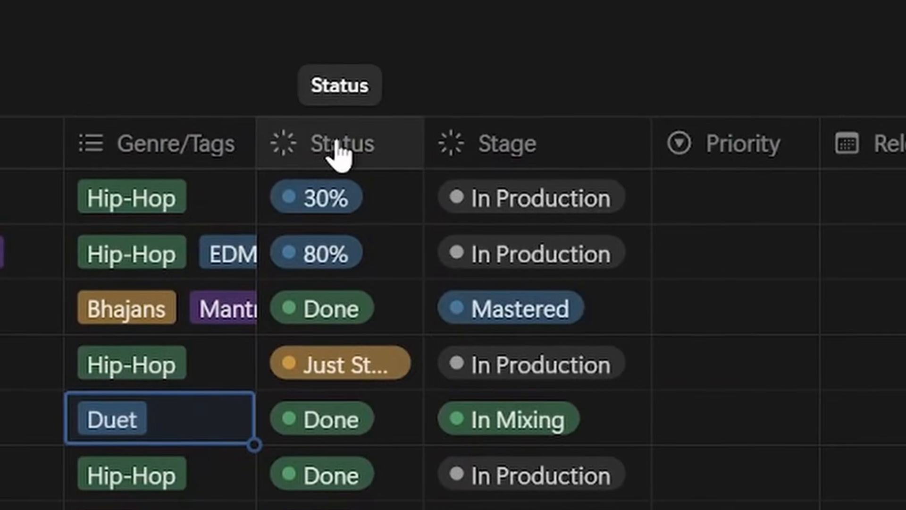
View the Status property's settings and the status options for the second project, without changing either
click(336, 144)
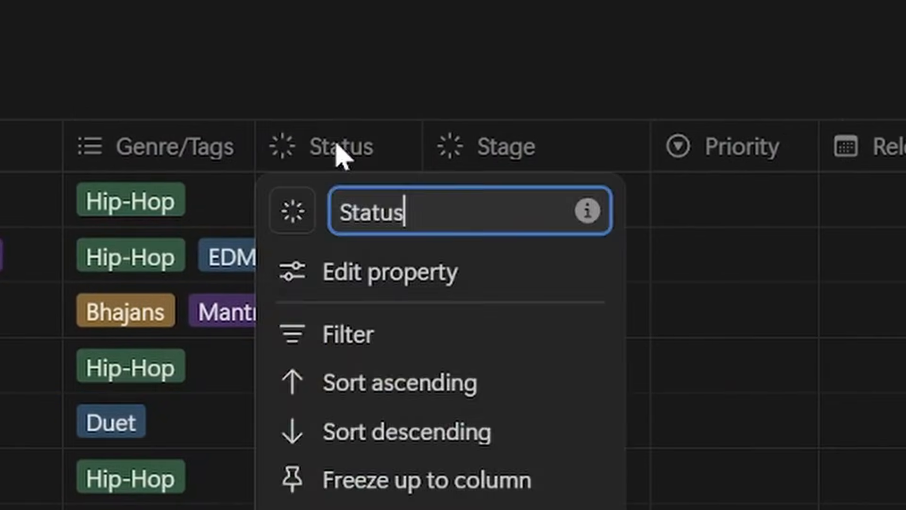
click(421, 48)
click(333, 260)
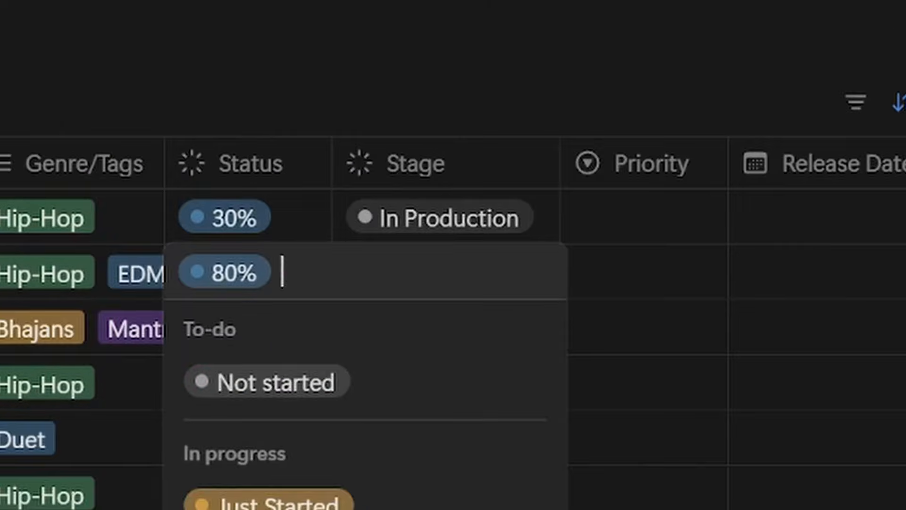
key(Escape)
Switch the first project's Stage to In Mastering and back to In Production
click(456, 233)
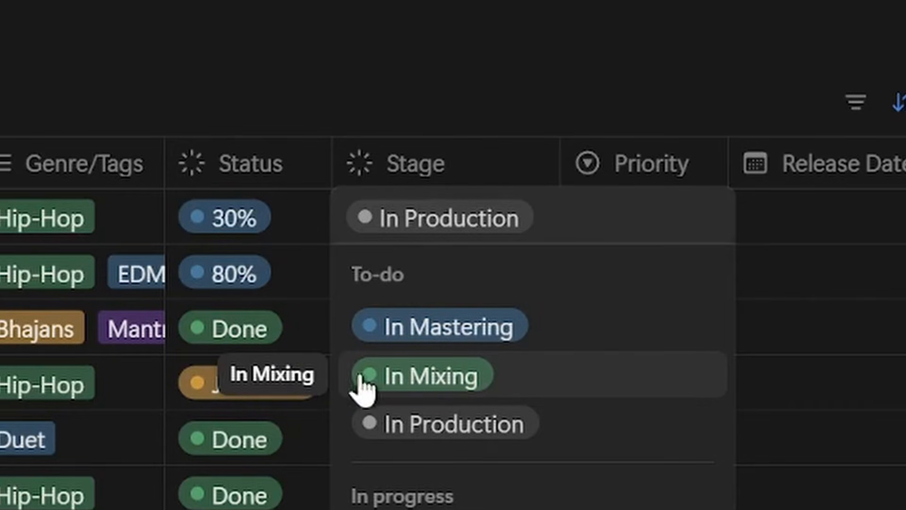
click(416, 331)
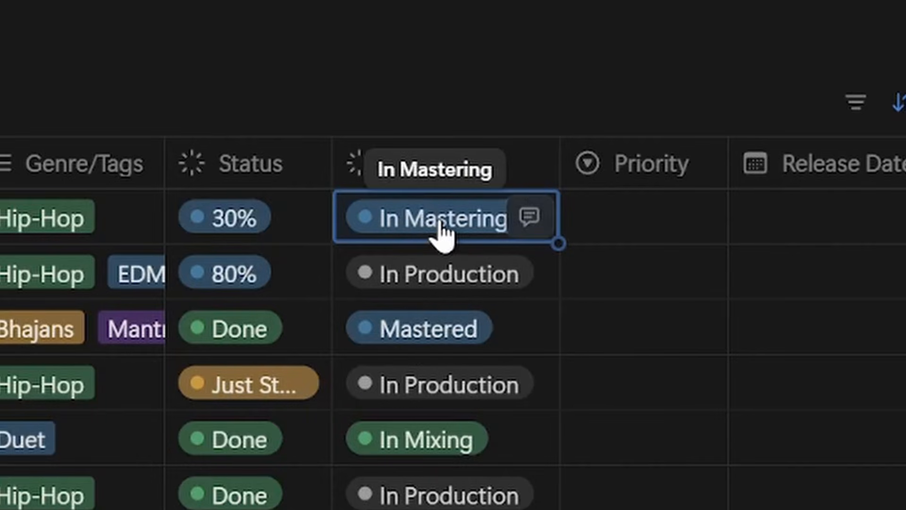
click(464, 227)
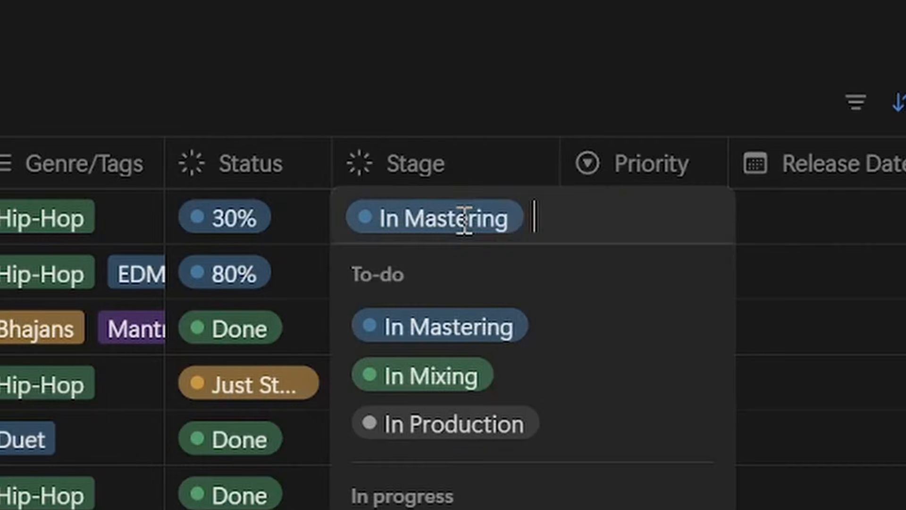
click(441, 420)
View the Priority options for the first project without assigning one
click(640, 231)
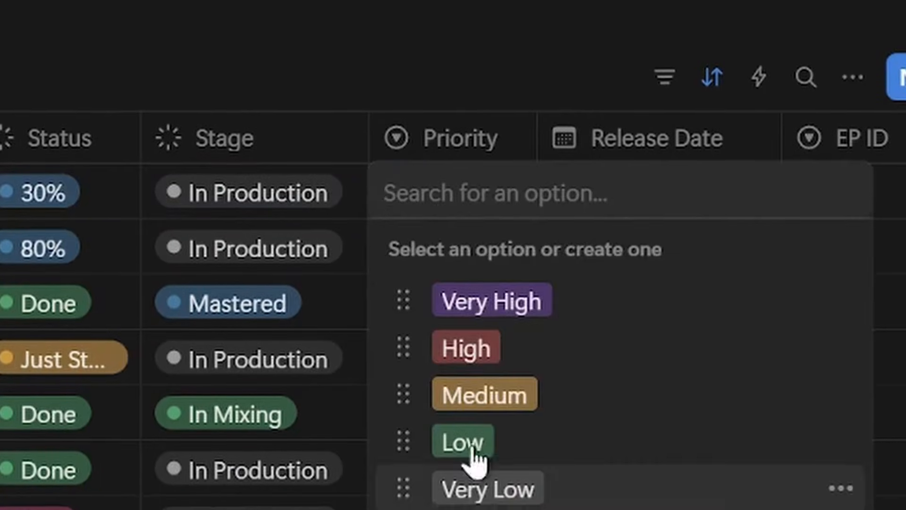
key(Escape)
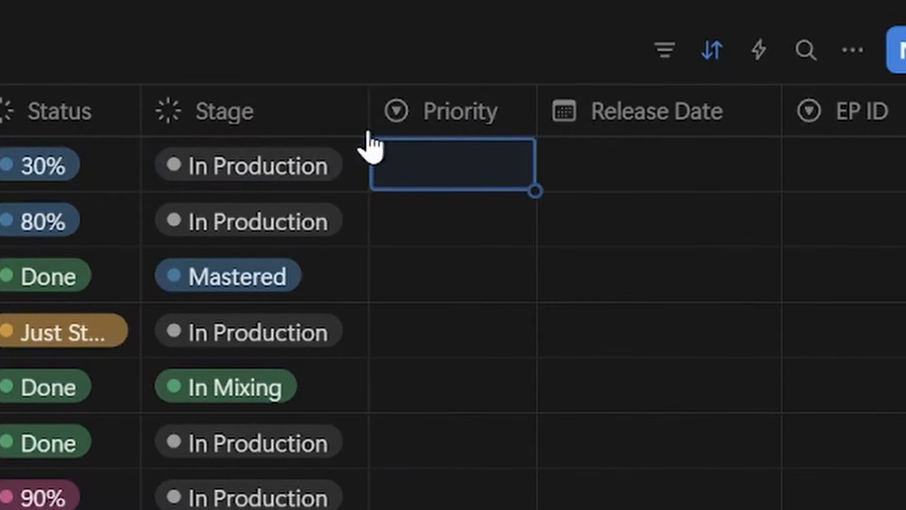
click(472, 181)
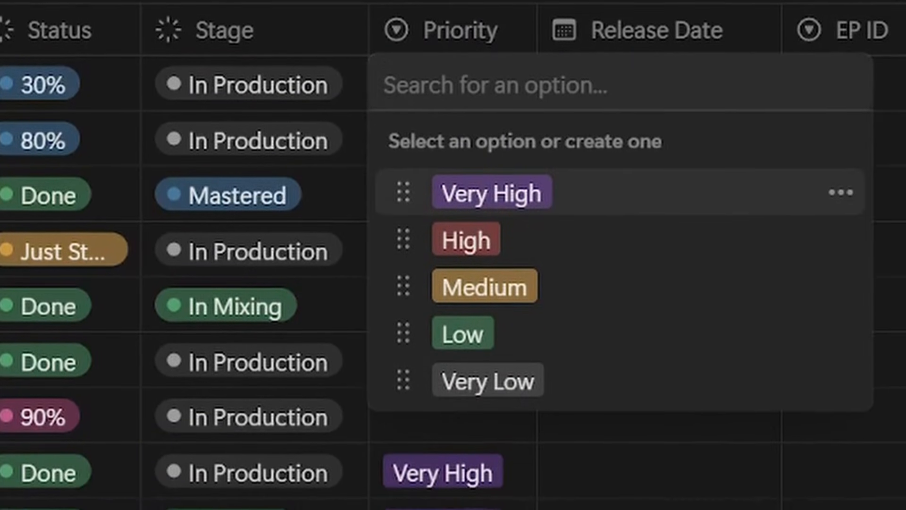
click(576, 113)
View the date pickers for the first project's empty Release Date and an already released project's date, changing neither
click(632, 90)
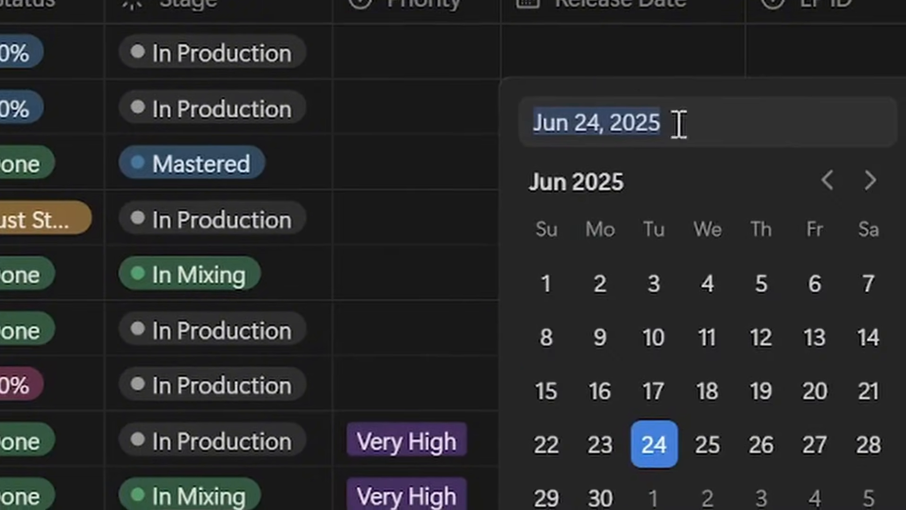
click(902, 352)
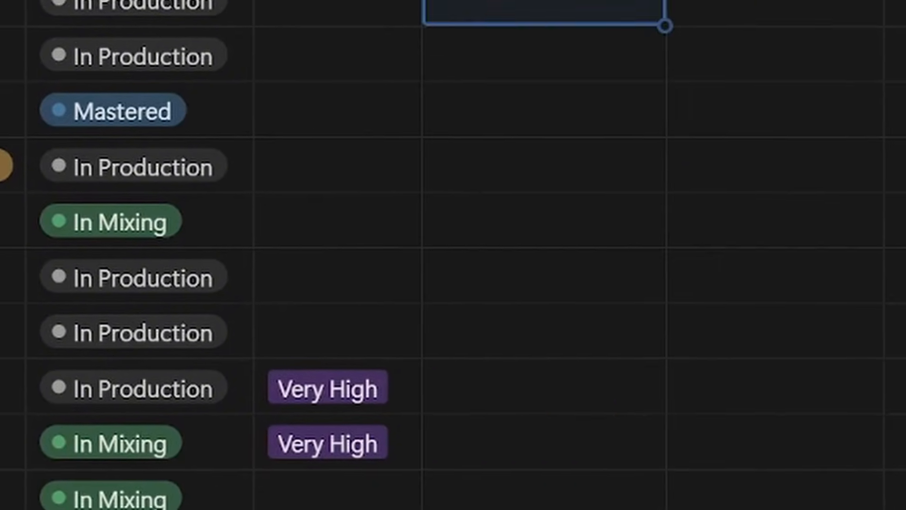
scroll(552, 30, down, 5)
click(445, 16)
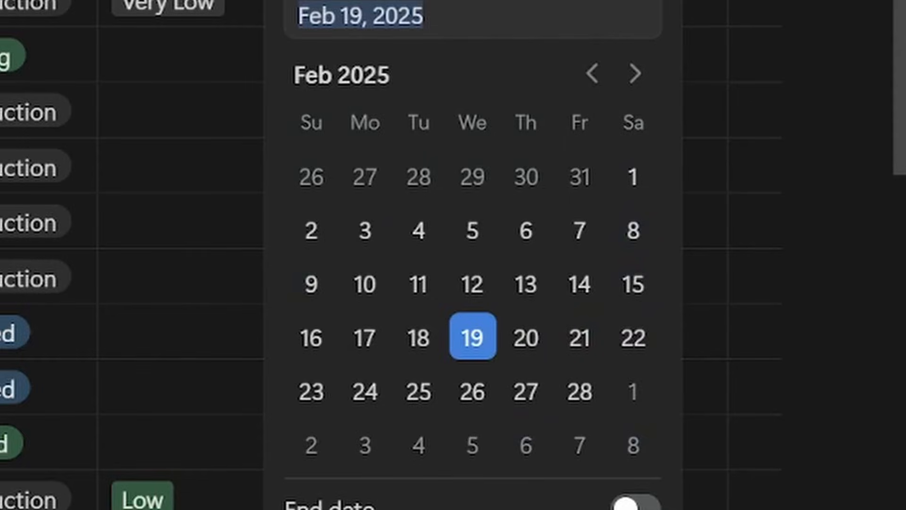
key(Escape)
Examine the Release Date and EP ID columns across the list of music projects
scroll(472, 255, up, 4)
scroll(472, 255, down, 8)
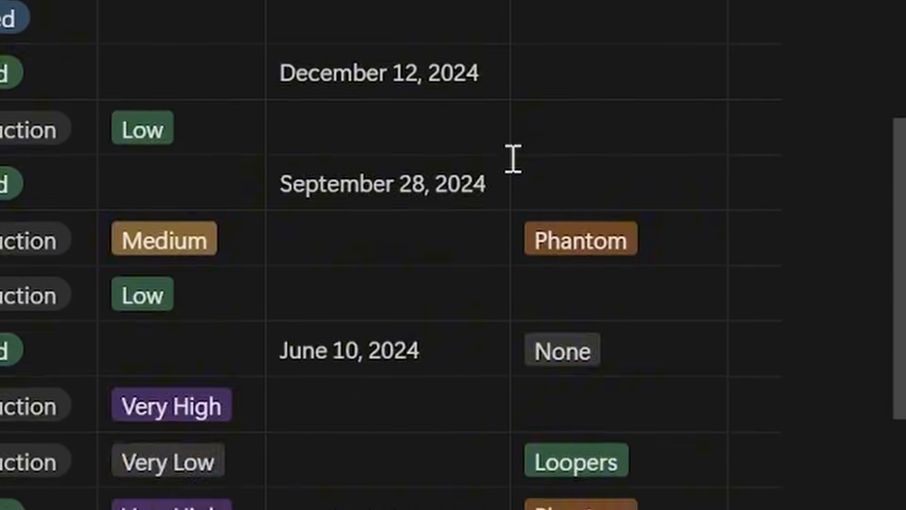
scroll(506, 364, down, 5)
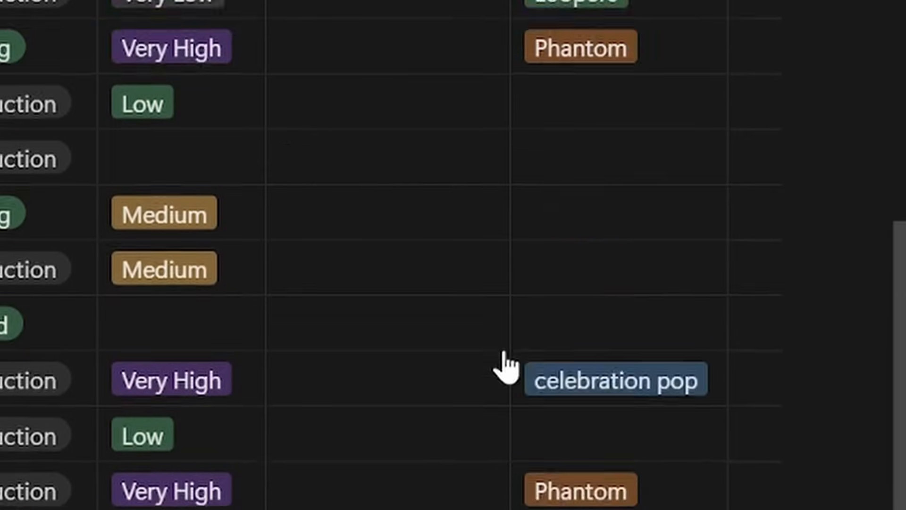
scroll(364, 435, down, 1)
scroll(364, 435, up, 10)
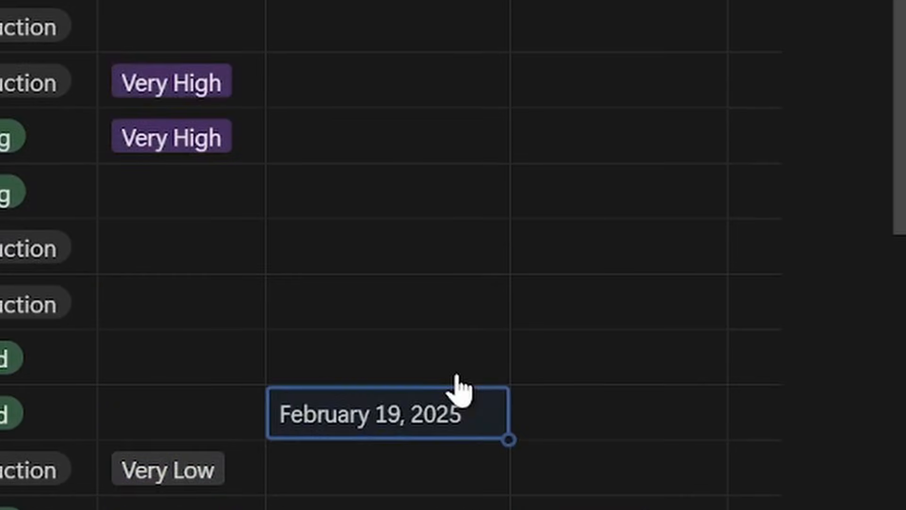
scroll(456, 376, down, 1)
scroll(456, 376, up, 2)
scroll(457, 377, down, 7)
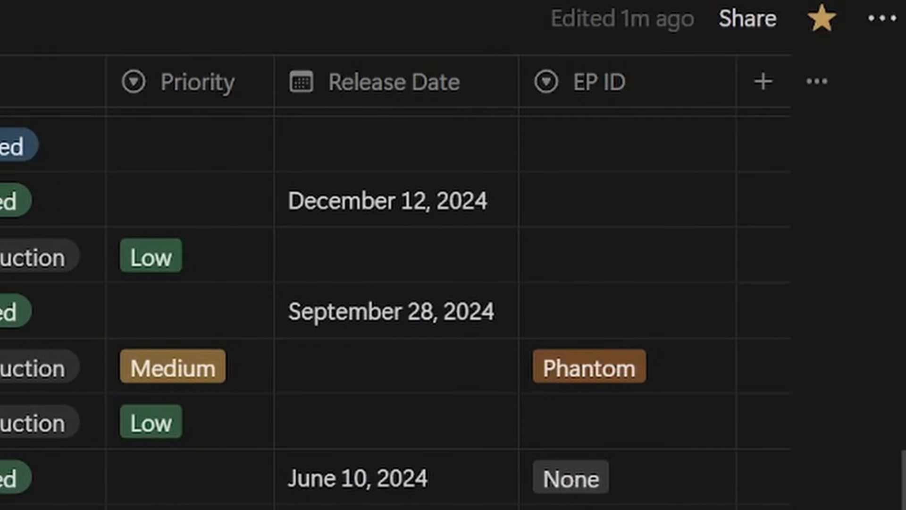
scroll(453, 307, down, 6)
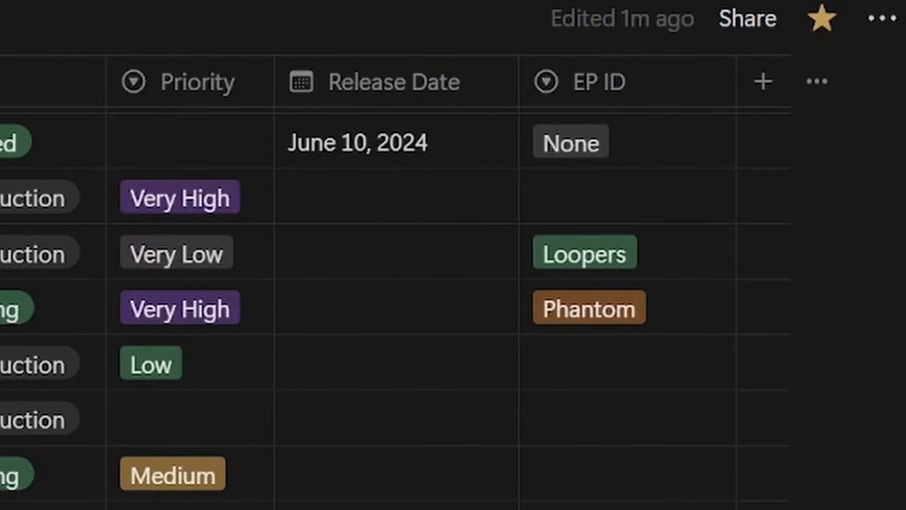
scroll(453, 307, down, 3)
scroll(396, 309, down, 6)
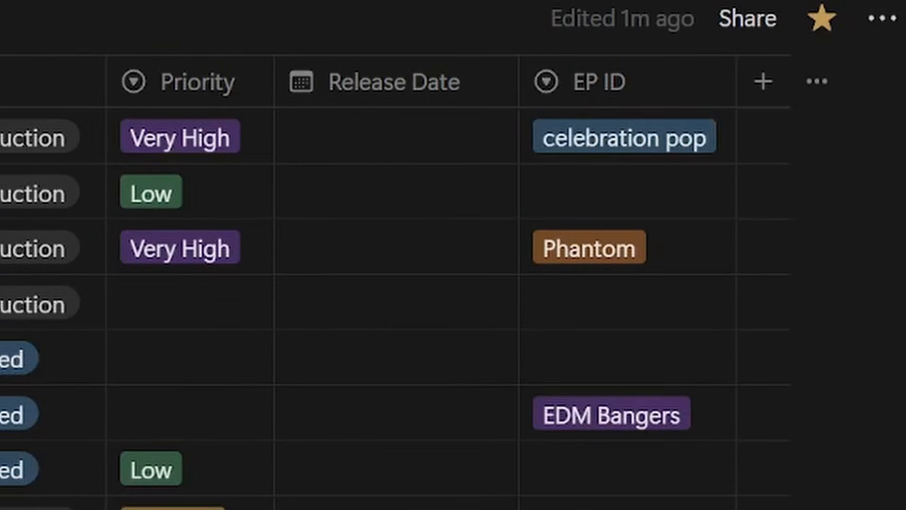
scroll(395, 308, down, 3)
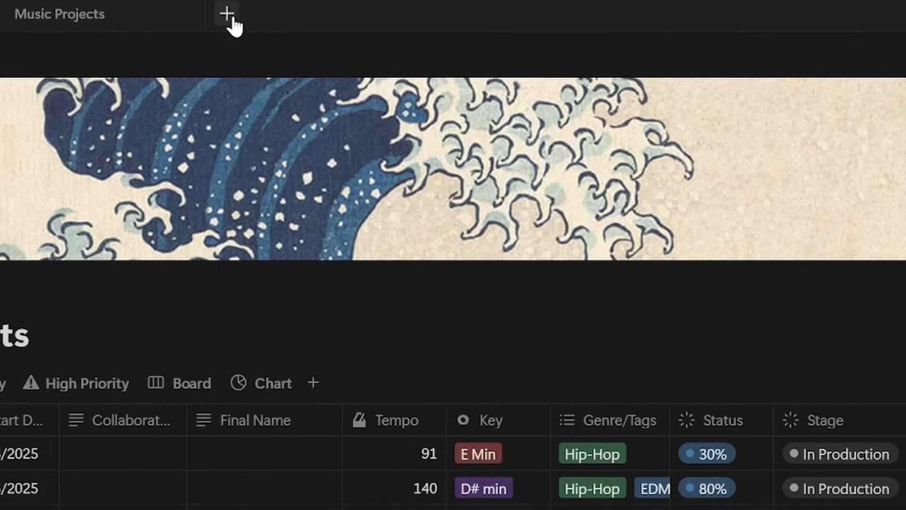
Create a new page containing an empty database and title it Music Projects
click(229, 17)
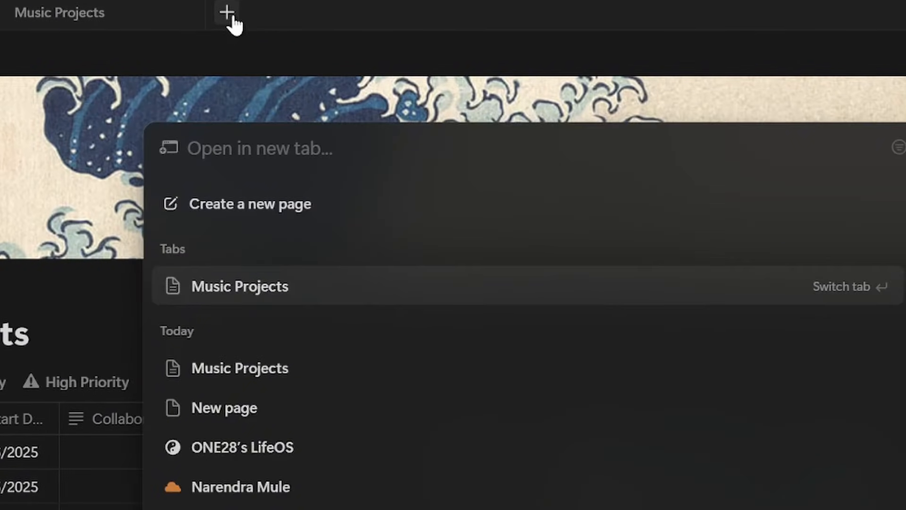
click(292, 206)
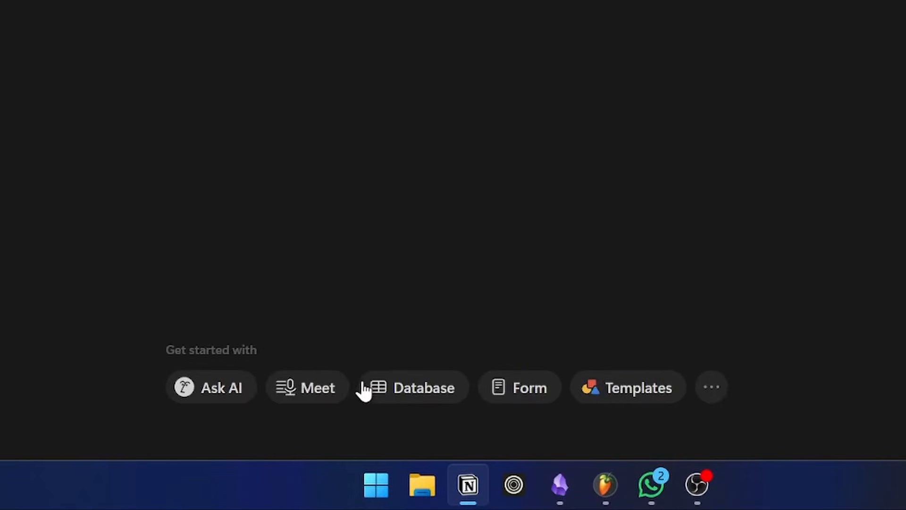
click(448, 395)
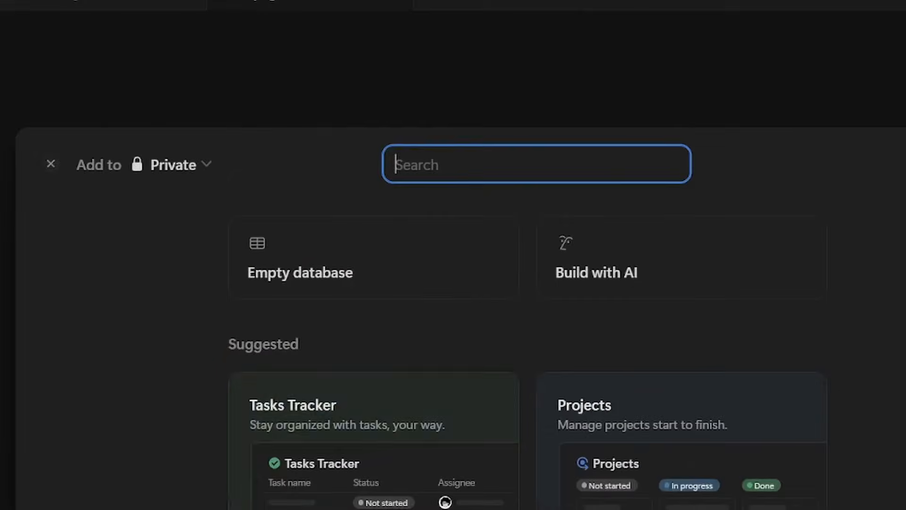
click(437, 264)
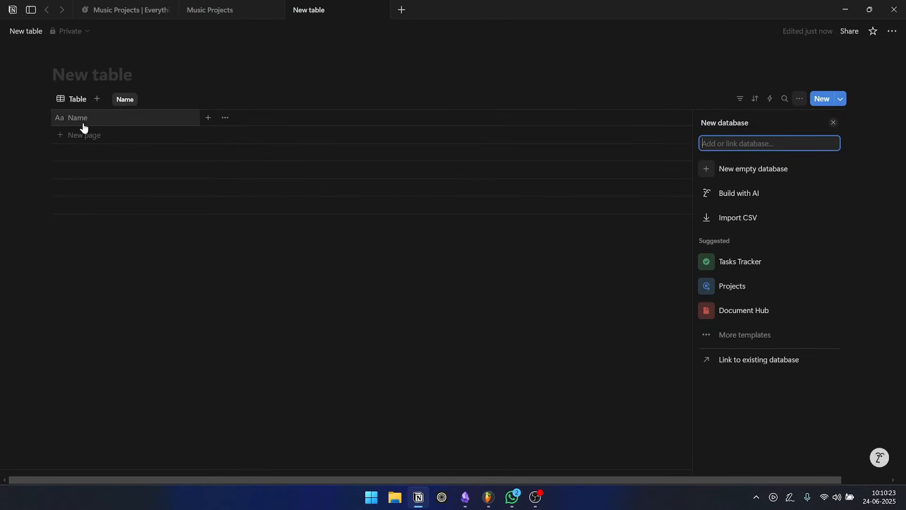
click(84, 76)
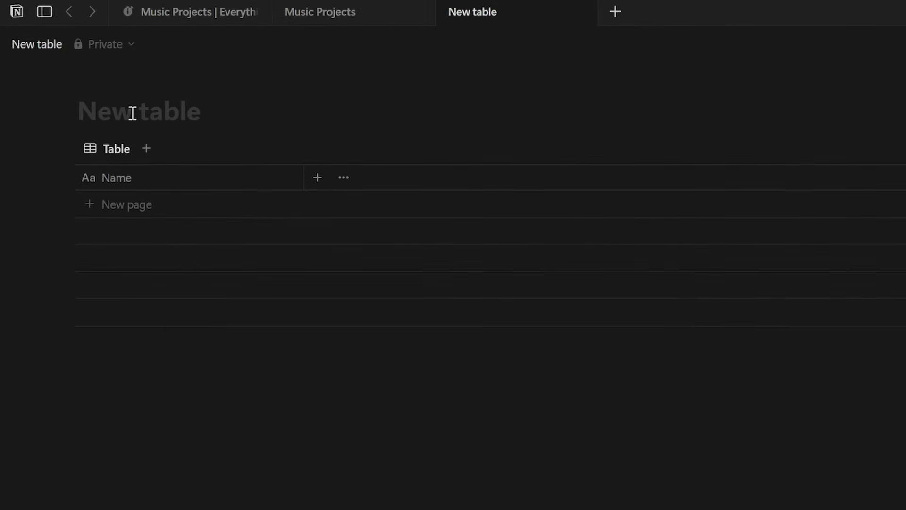
text(Music Projects)
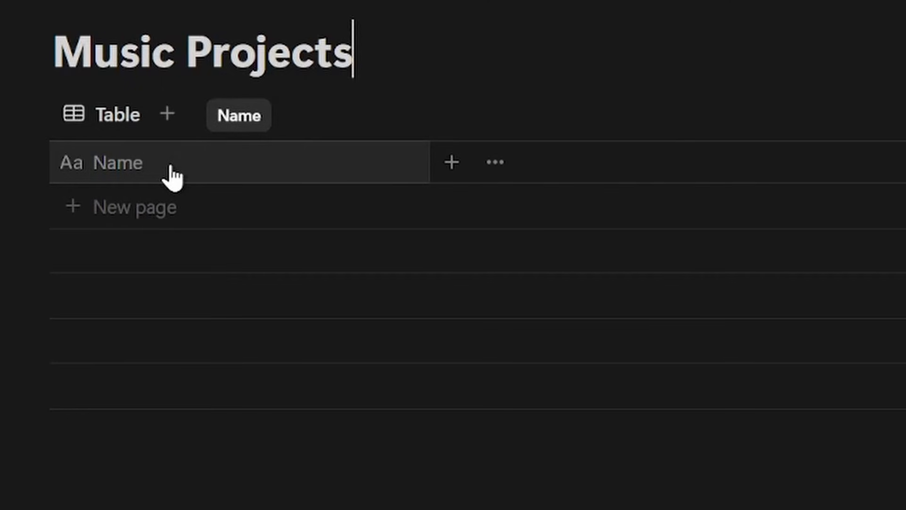
Rename the database's Name property to track Id and add a first entry called Demo Project
click(173, 177)
click(260, 216)
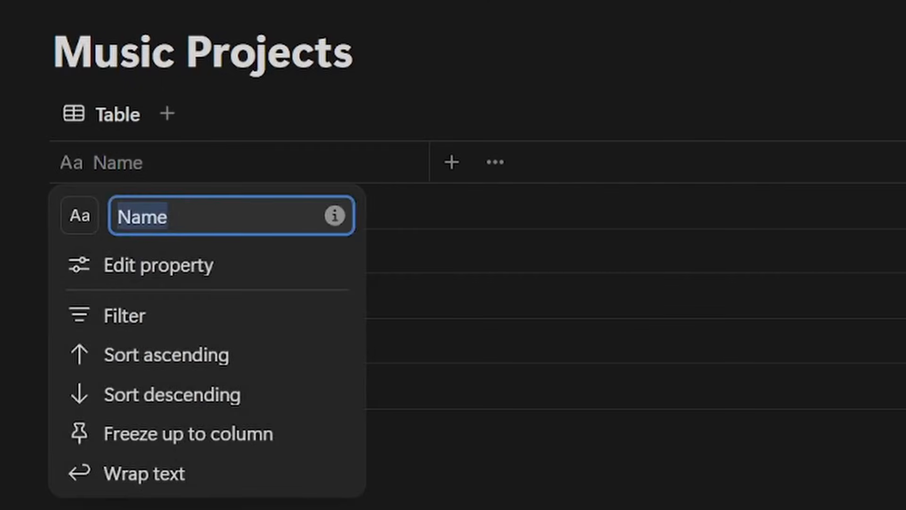
text(ID)
key(BackSpace)
key(BackSpace)
text(track Id)
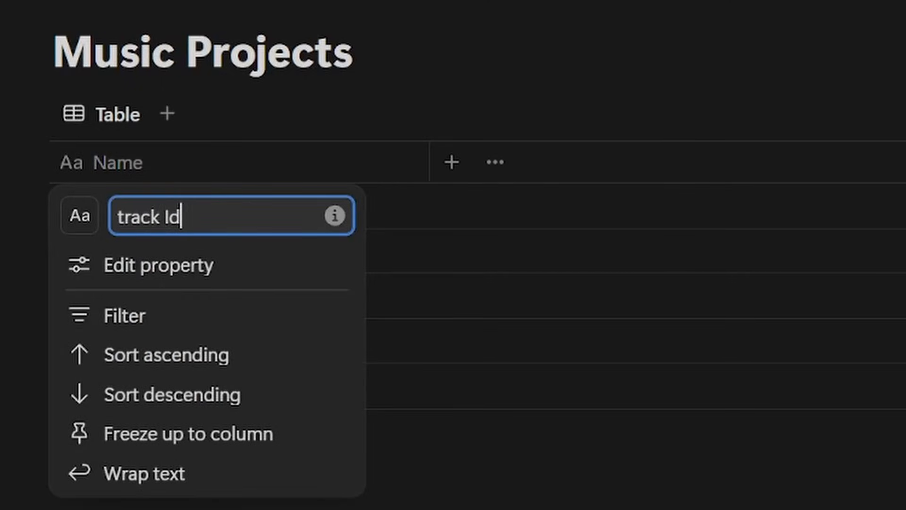
key(Return)
click(74, 210)
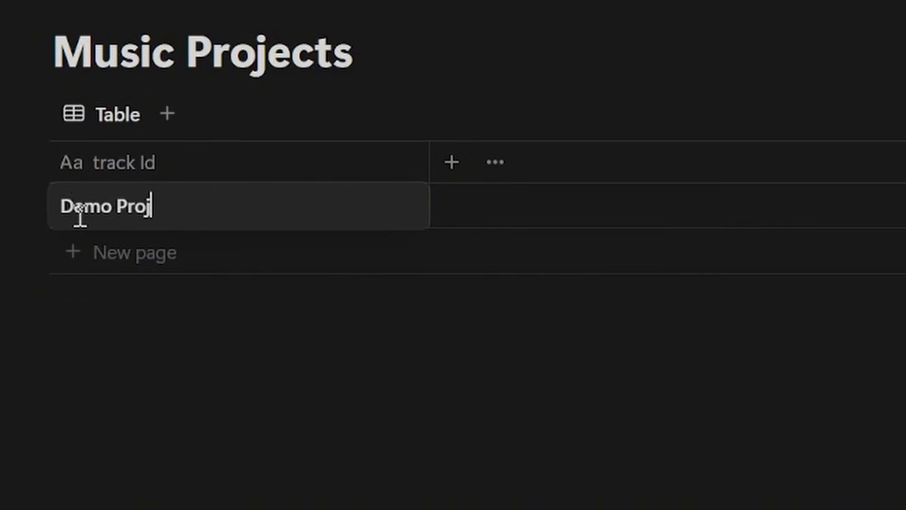
key(Escape)
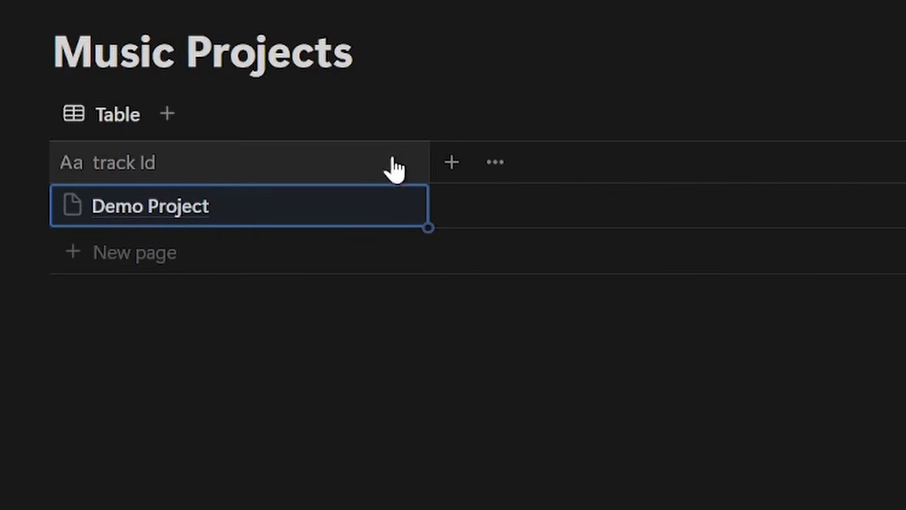
Add a Date property to the table and set Demo Project's date to June 24, 2025
click(462, 166)
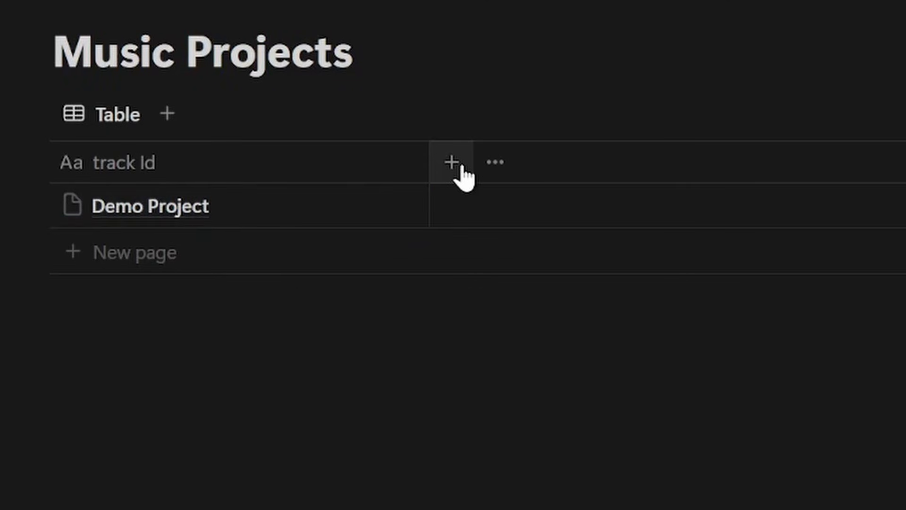
click(461, 166)
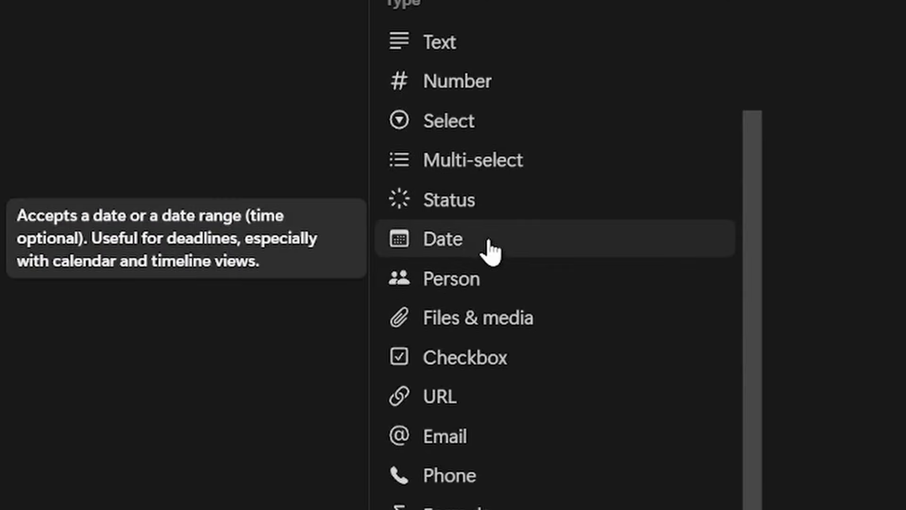
scroll(538, 200, down, 5)
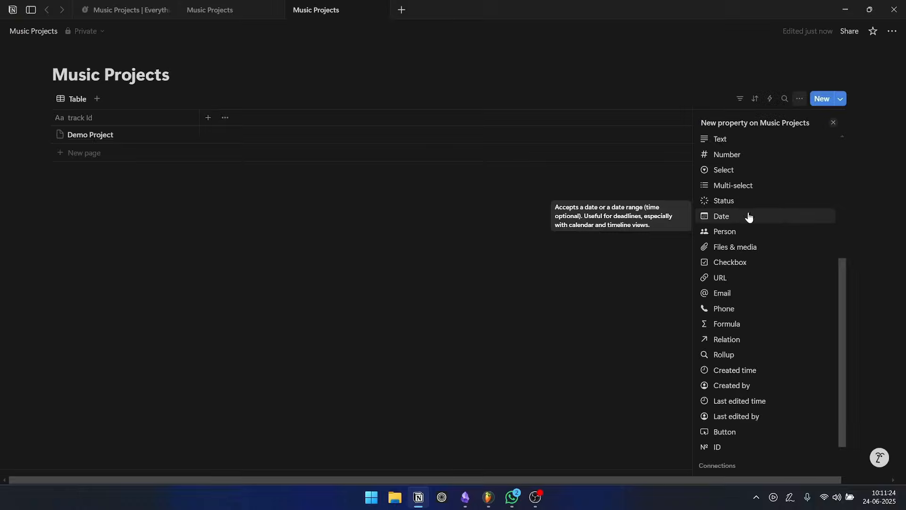
click(750, 216)
click(244, 136)
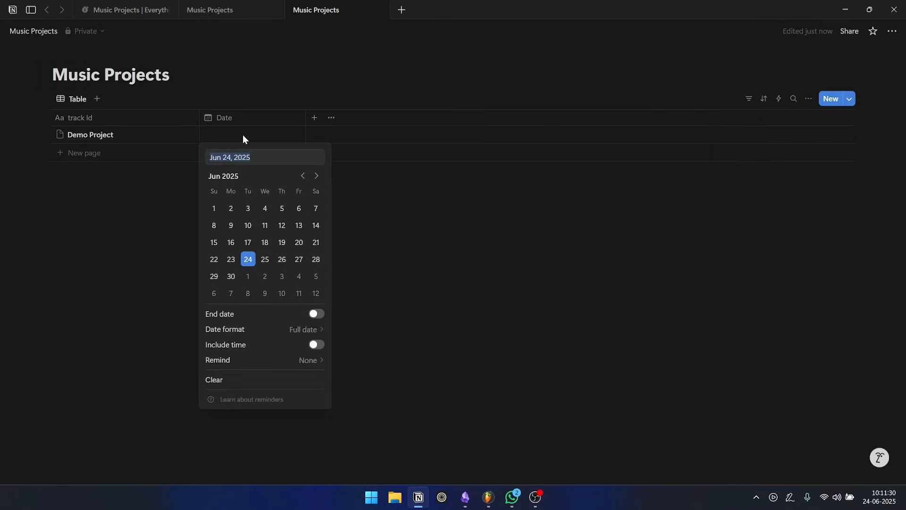
click(248, 259)
click(353, 168)
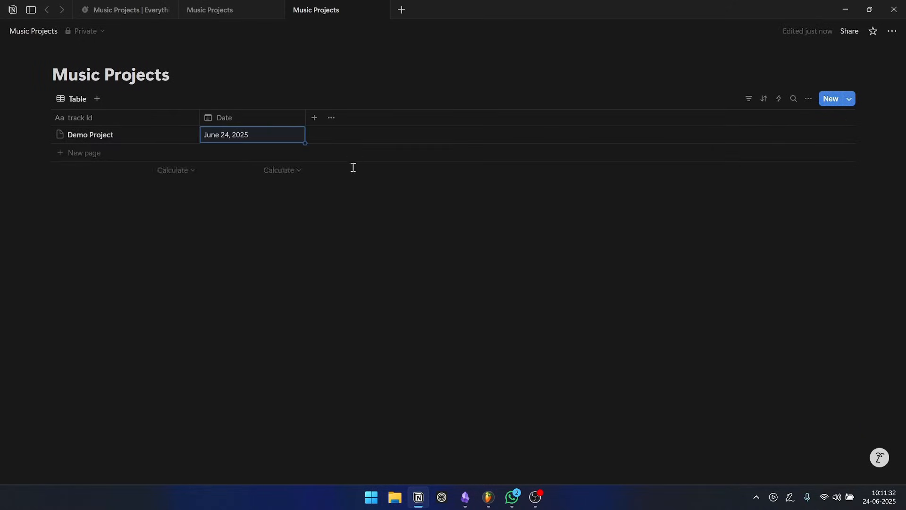
Add a multi-select property to the table and name it Genres
click(315, 118)
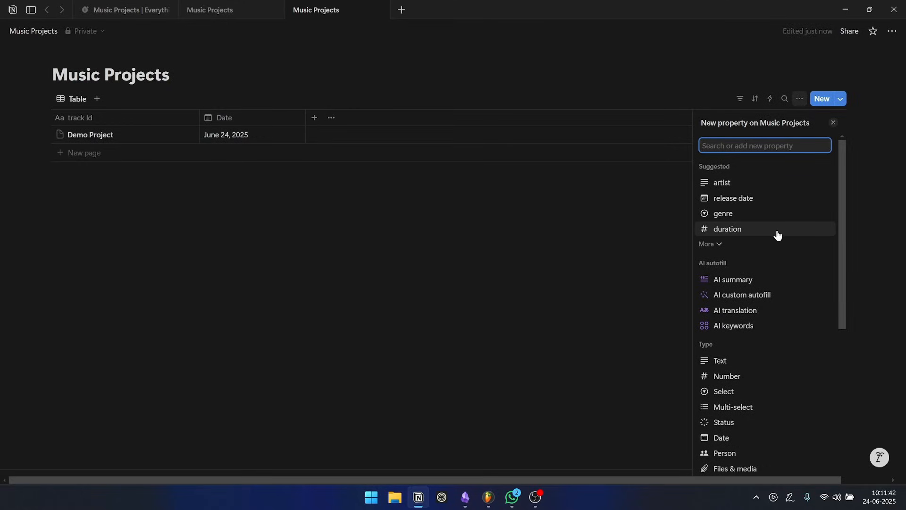
scroll(777, 235, down, 2)
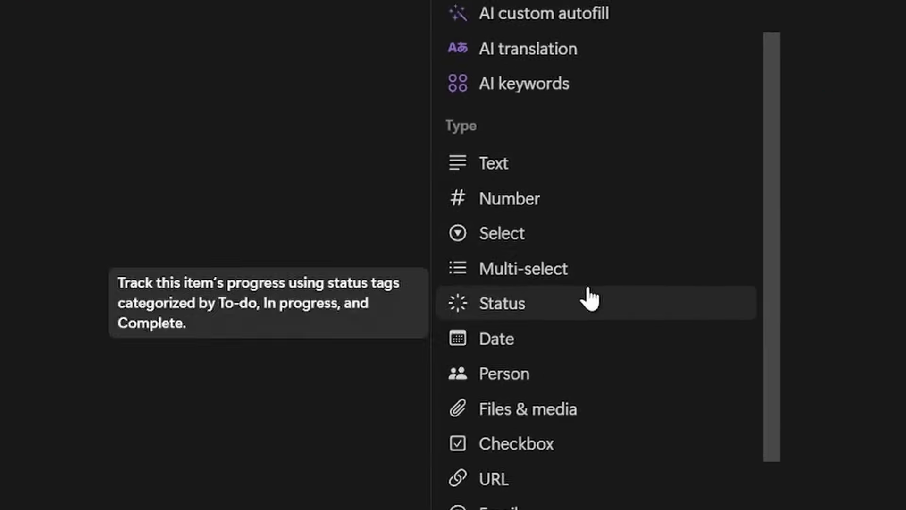
click(750, 301)
click(446, 80)
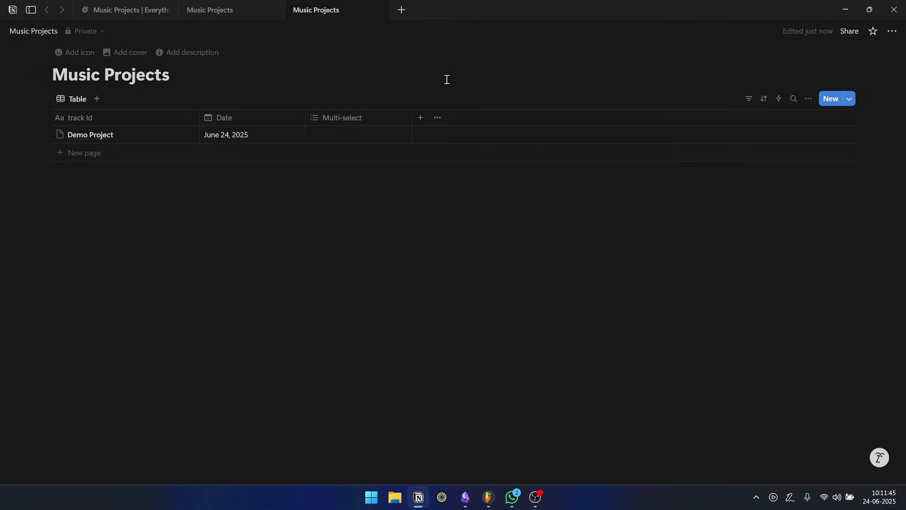
click(345, 123)
key(ctrl+a)
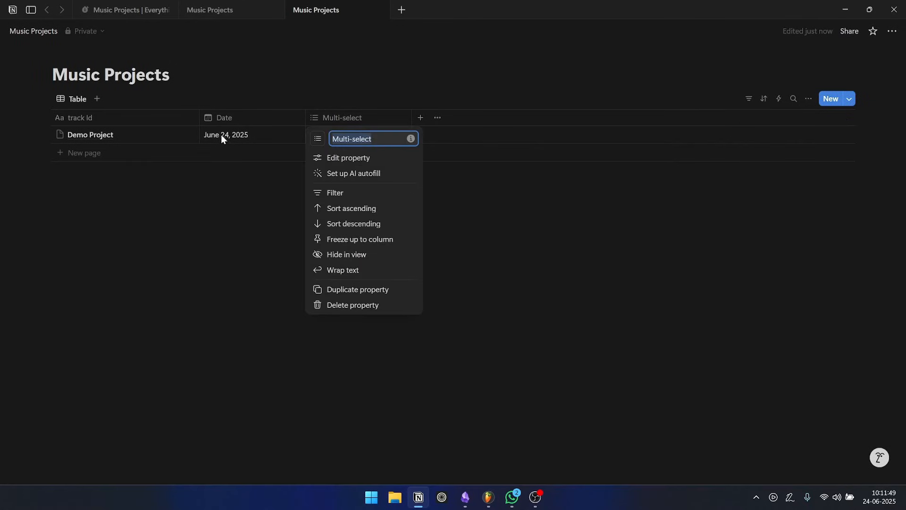
text(Genree)
key(BackSpace)
text(s)
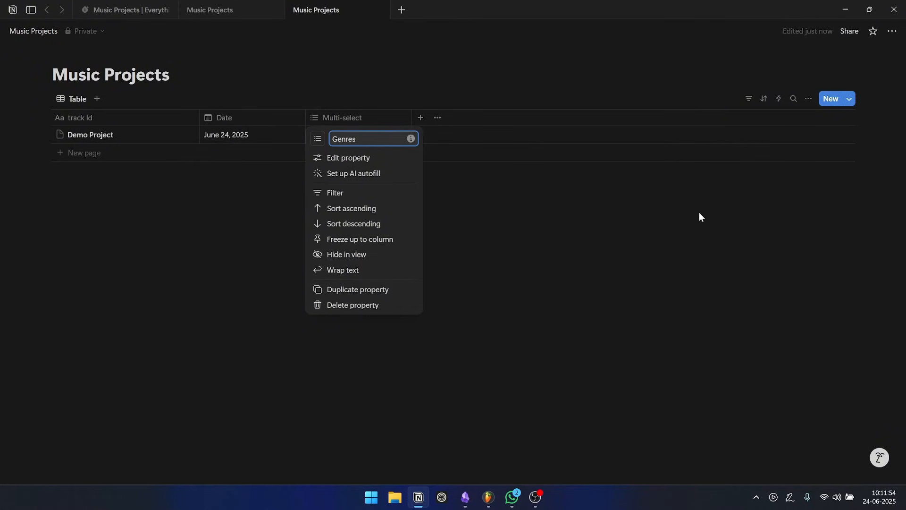
key(Return)
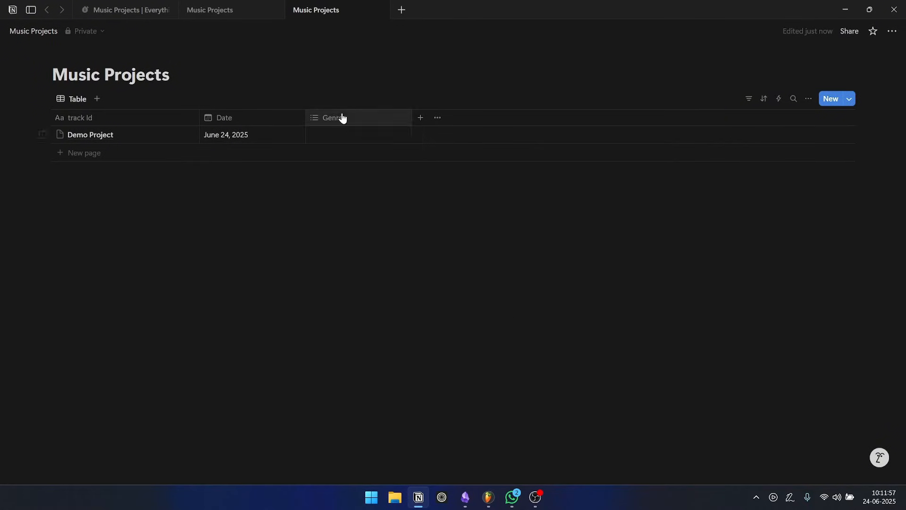
Create the genre options Metal and Edm and assign both to Demo Project
click(352, 140)
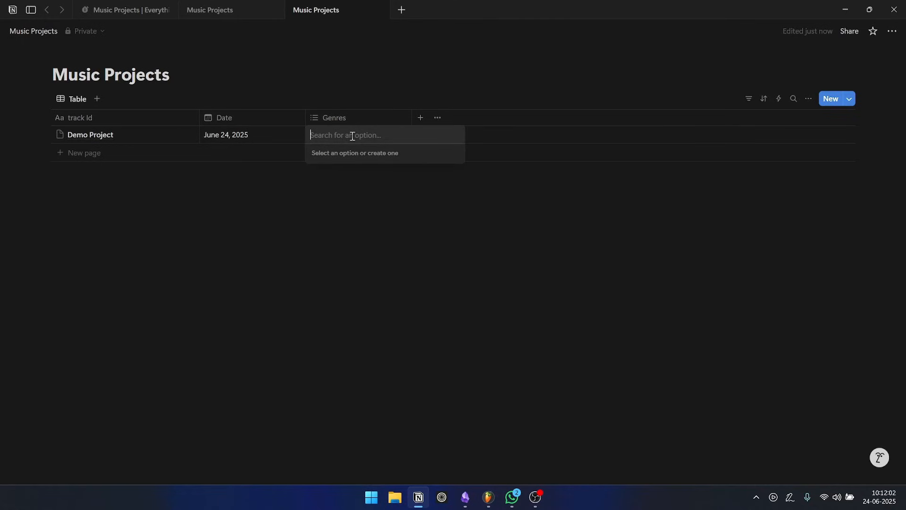
text(Metal)
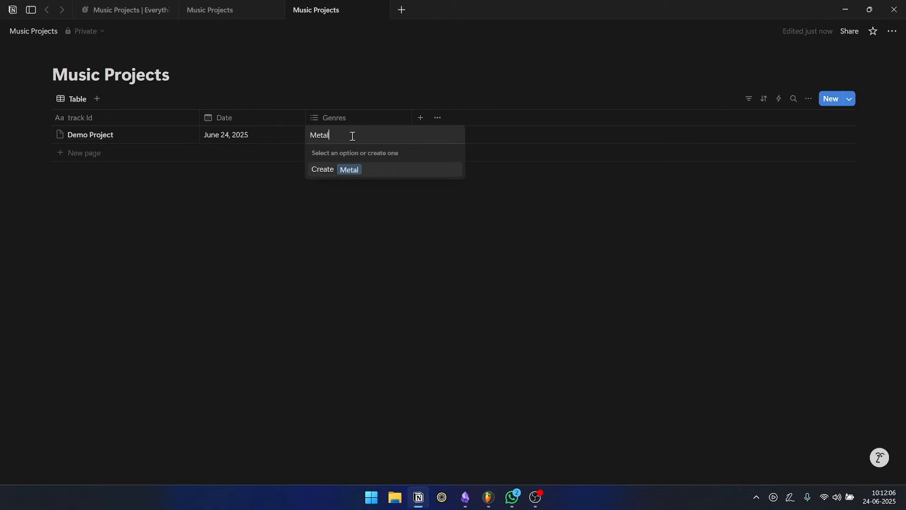
key(Return)
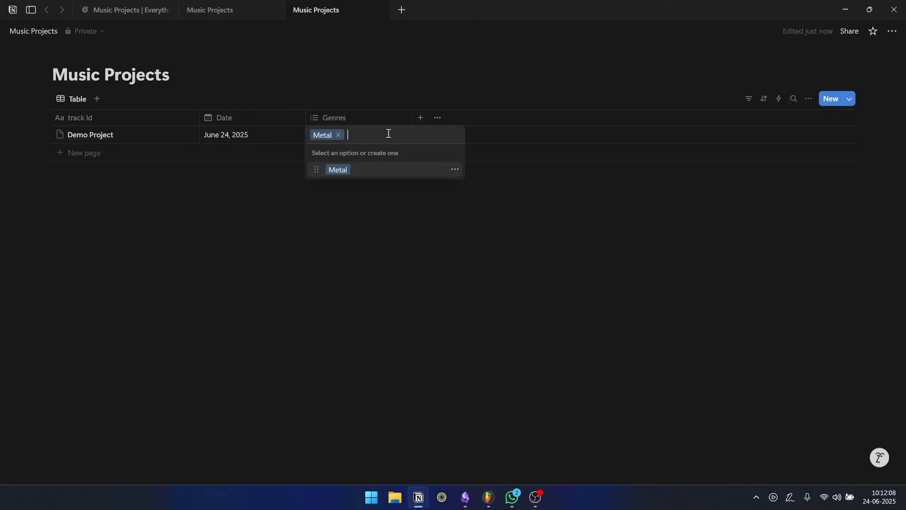
text(Edm)
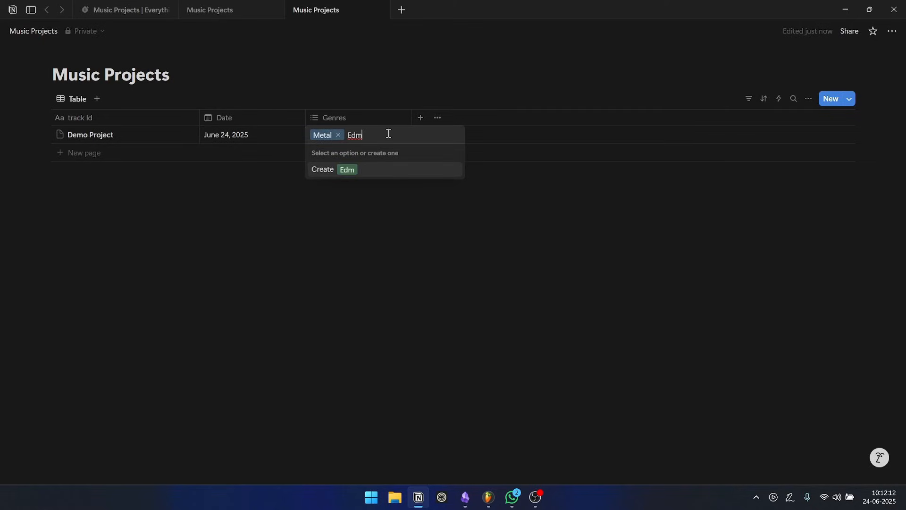
key(Return)
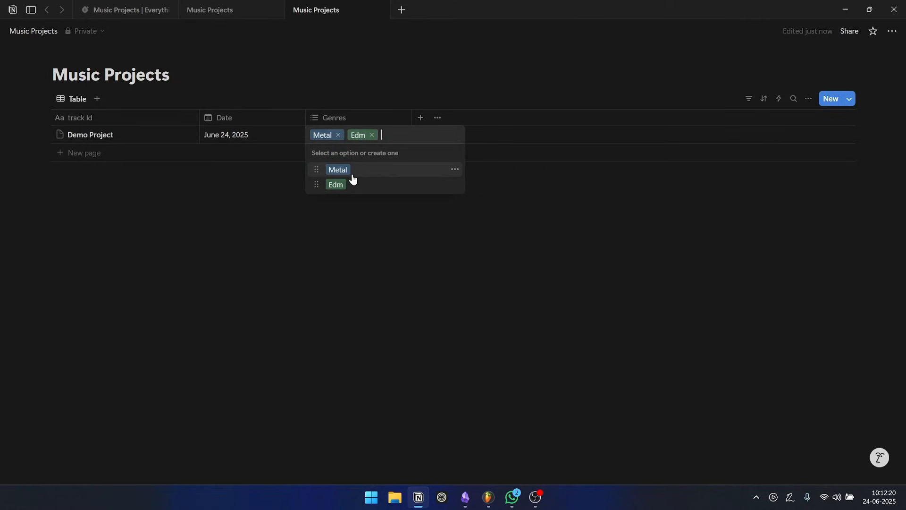
click(505, 140)
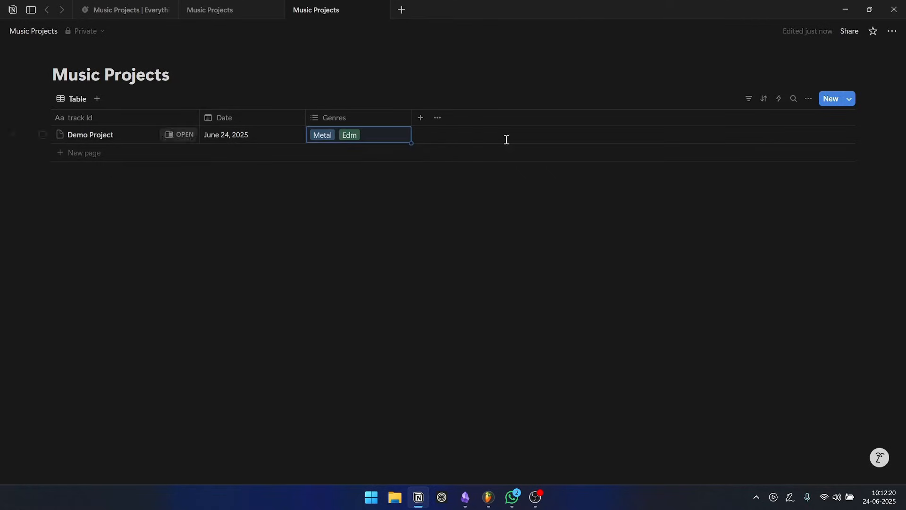
Add a Status property to the table, keeping its default name and options
click(420, 120)
scroll(773, 309, down, 2)
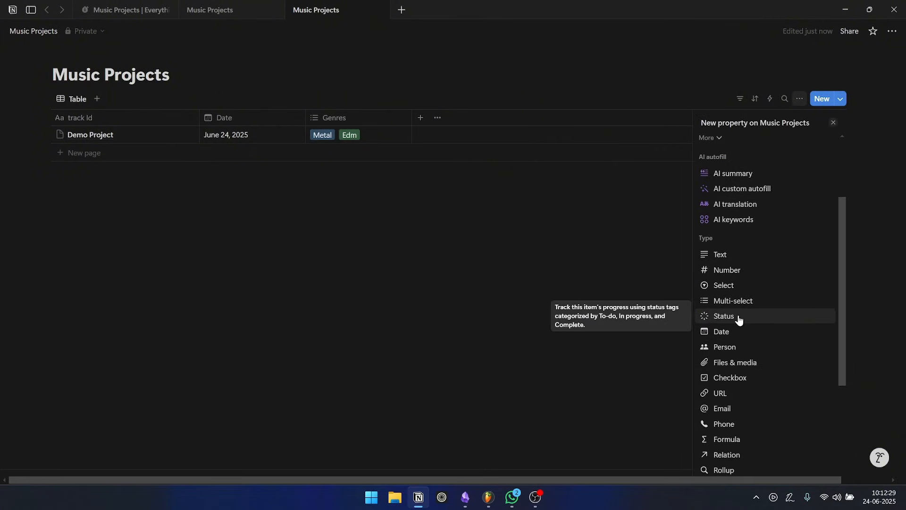
click(739, 318)
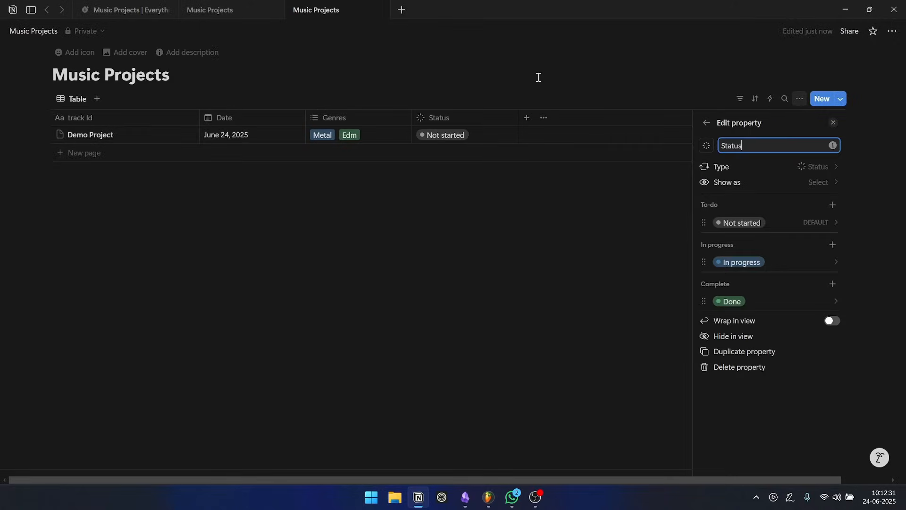
click(475, 211)
Add an option called Just Started to the In progress group of the Status property
click(441, 131)
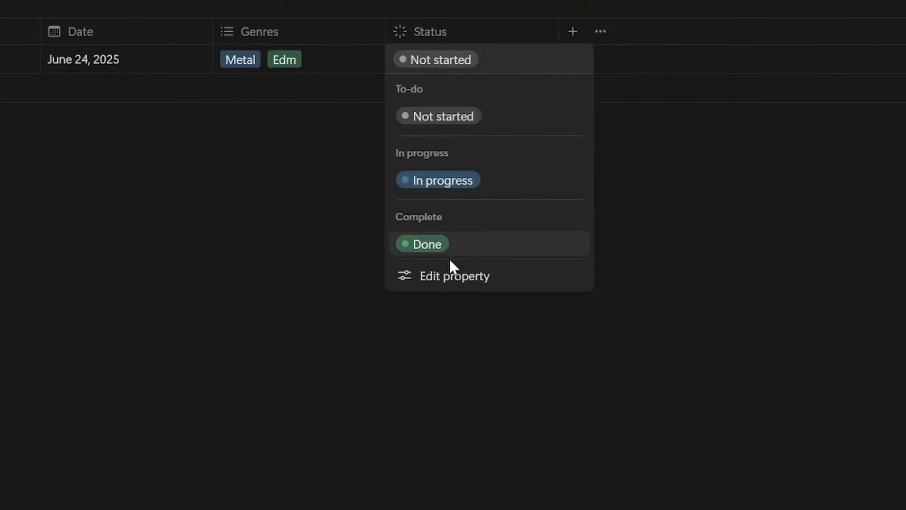
click(483, 277)
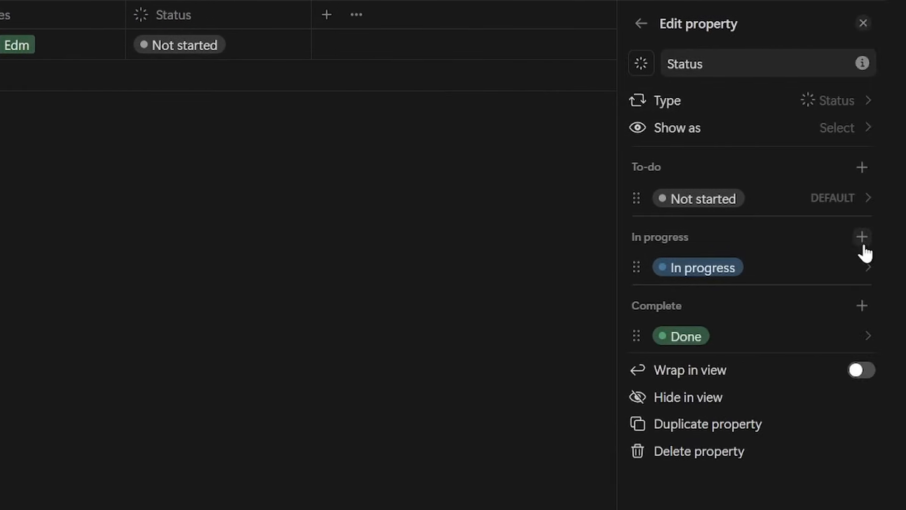
click(863, 240)
text(Just)
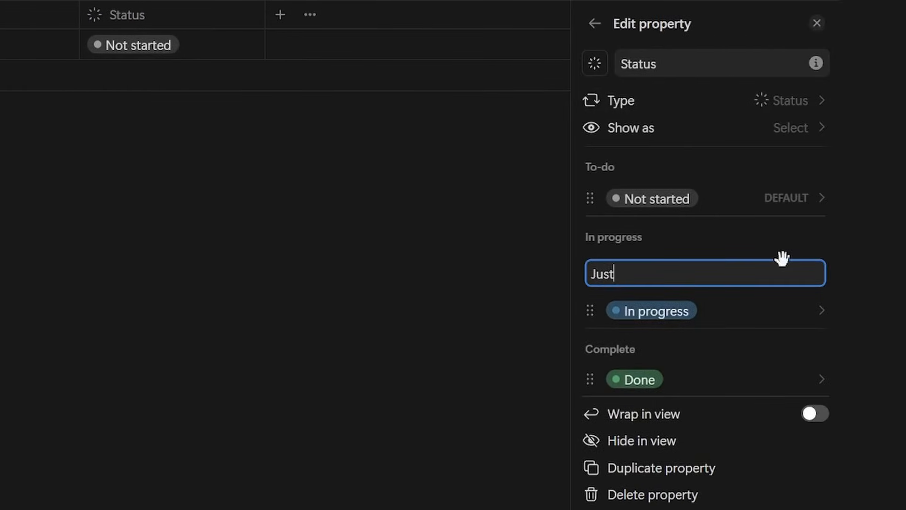
text( Started)
key(Return)
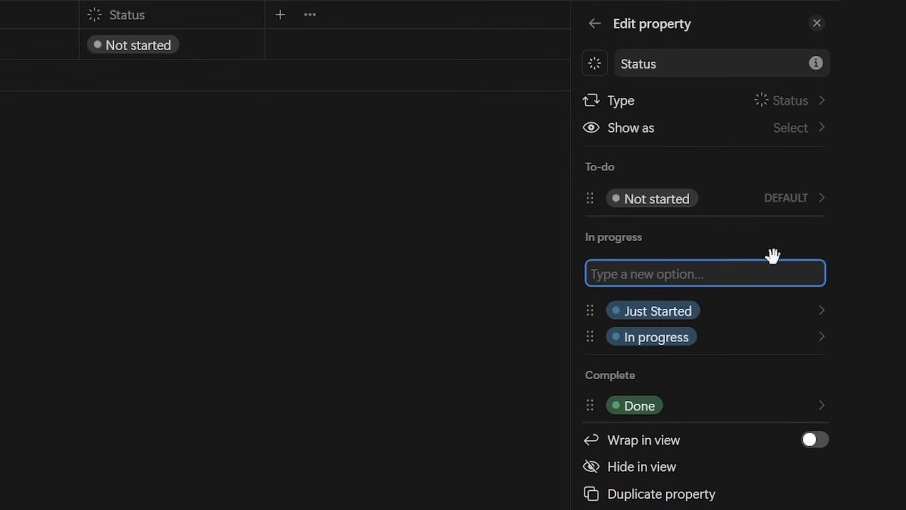
Set the colour of the Just Started status option to Yellow
click(591, 314)
click(593, 267)
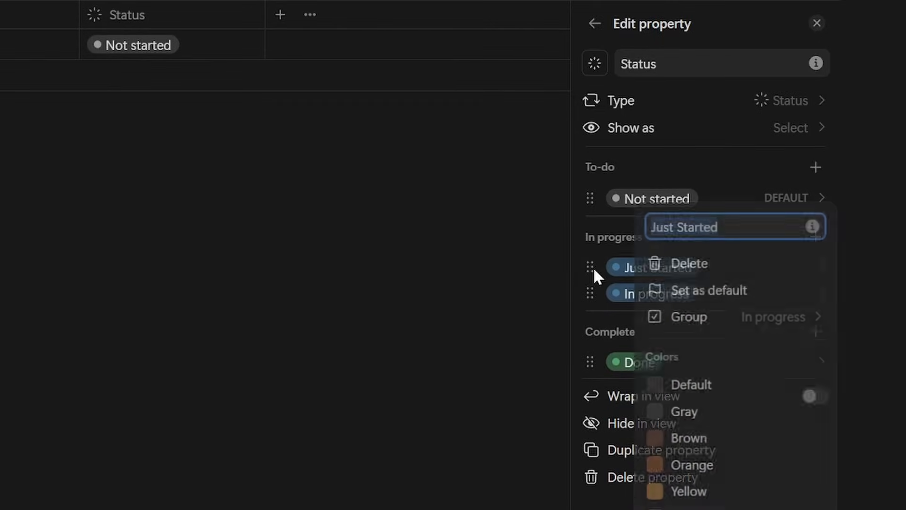
click(721, 499)
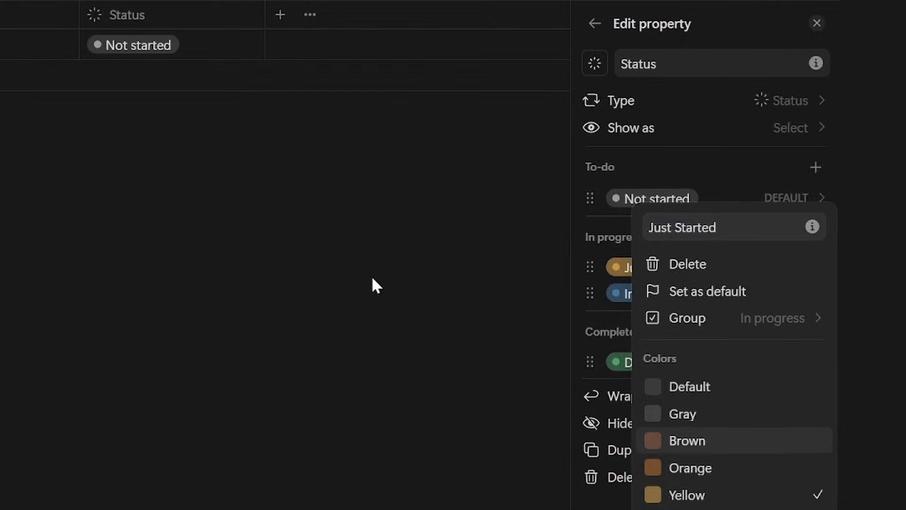
Set the Status of Demo Project to Just Started
click(372, 283)
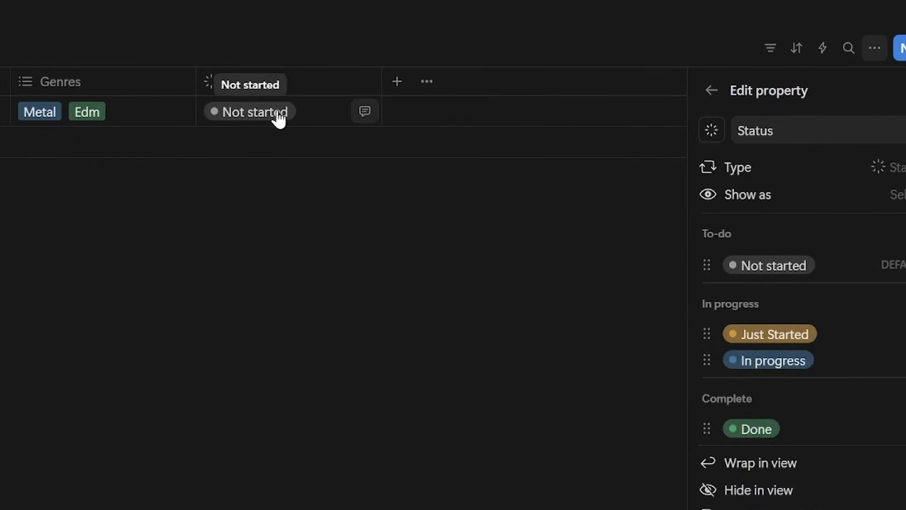
click(249, 96)
click(250, 222)
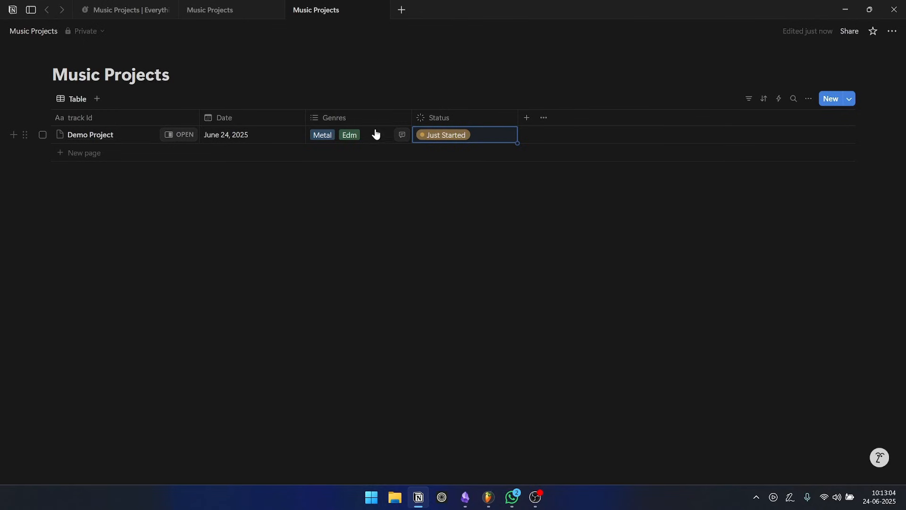
click(528, 119)
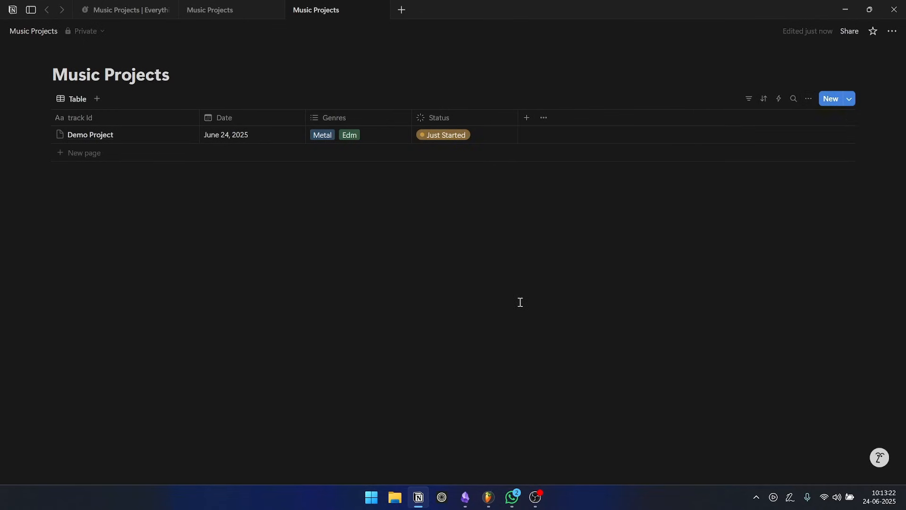
Switch to the existing Music Projects tracker and add a table view named In Mixing
click(132, 9)
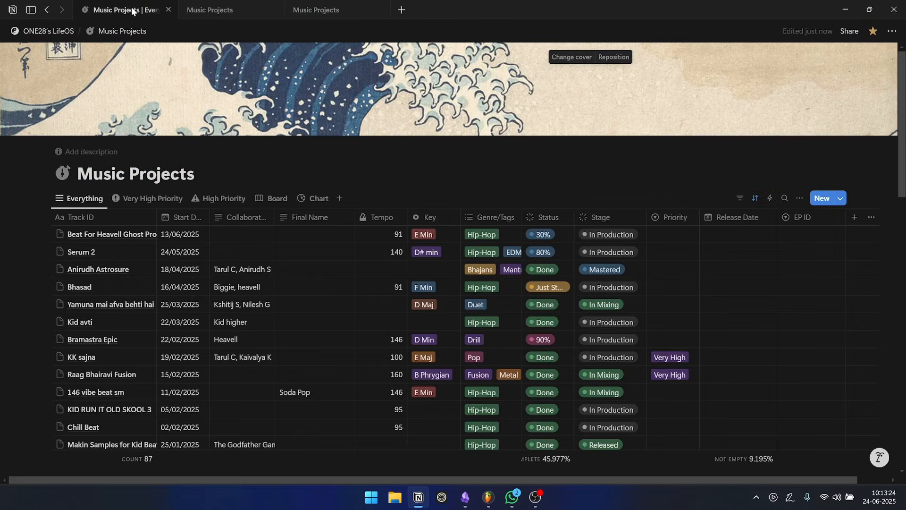
scroll(504, 152, down, 8)
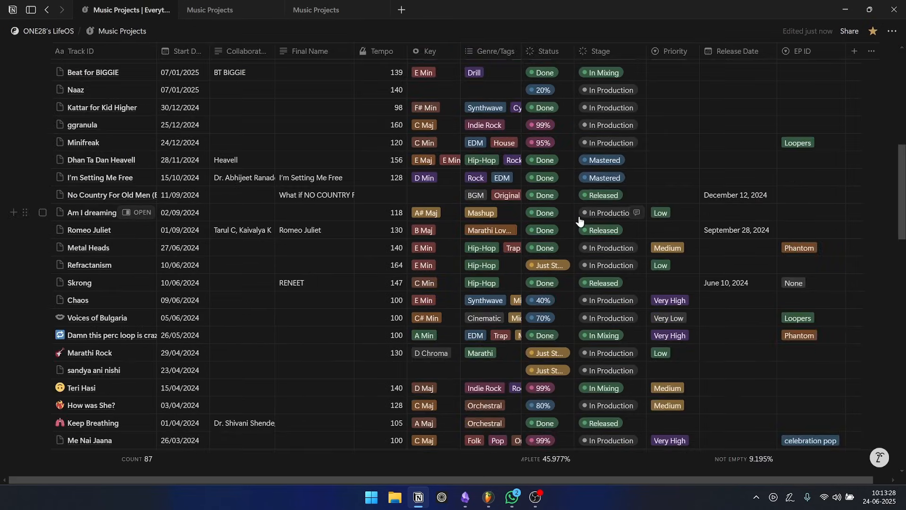
scroll(580, 221, down, 2)
scroll(580, 221, up, 12)
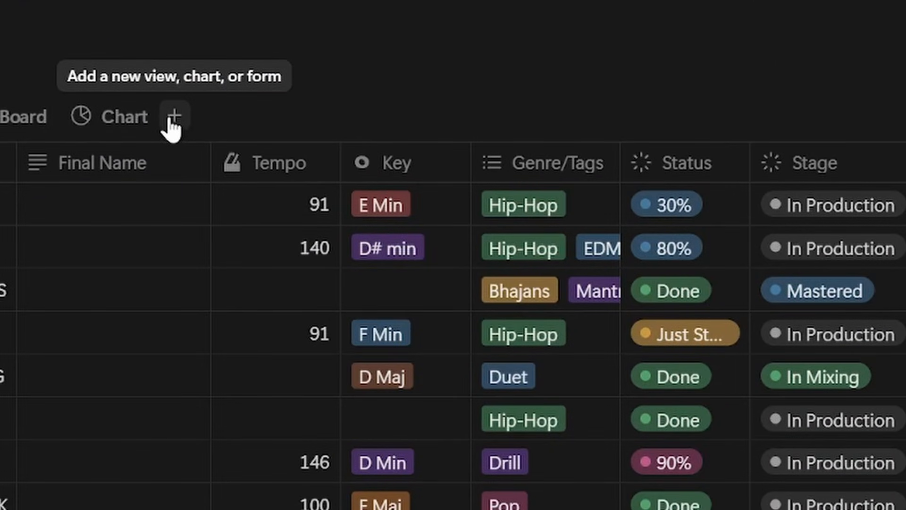
click(171, 117)
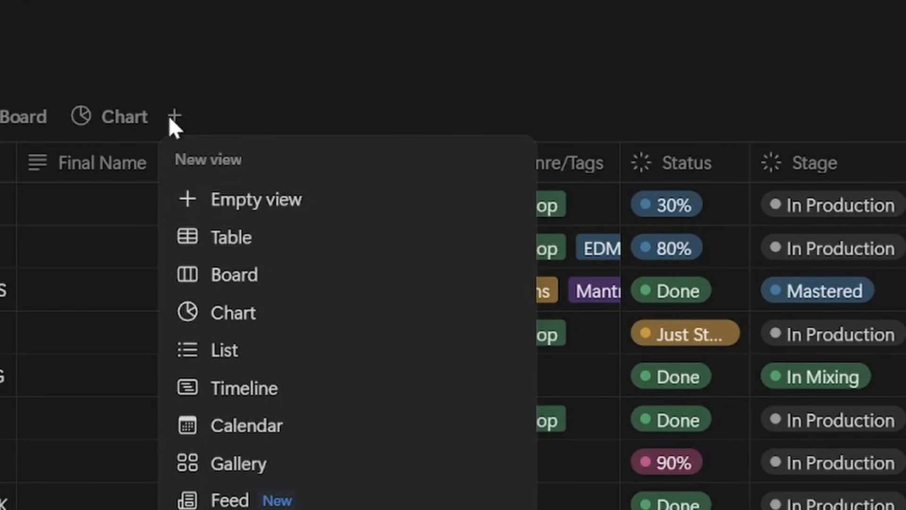
click(254, 250)
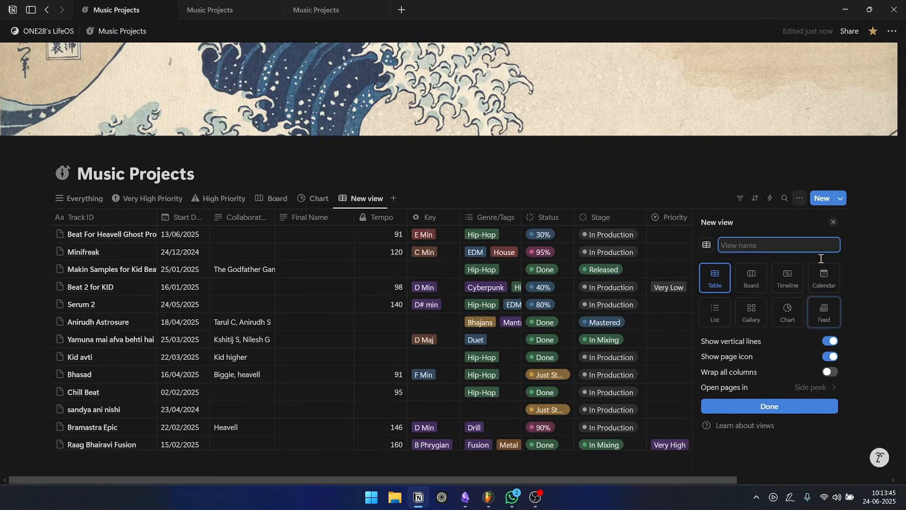
text(In Mixing)
key(Return)
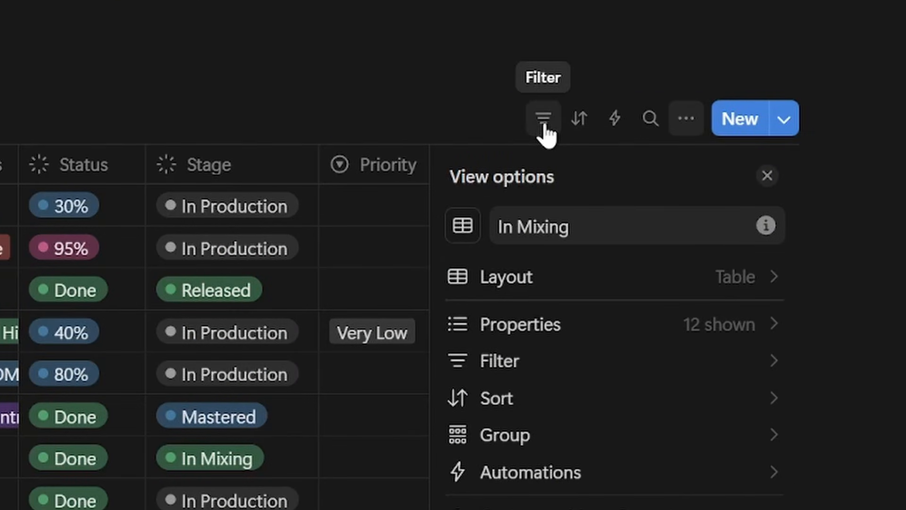
Filter the In Mixing view to projects whose Stage is In Mixing
click(543, 120)
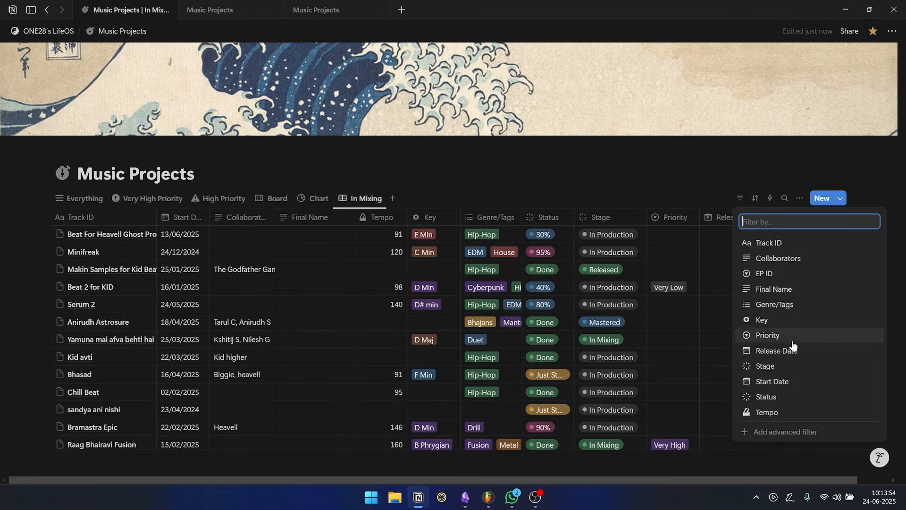
click(774, 367)
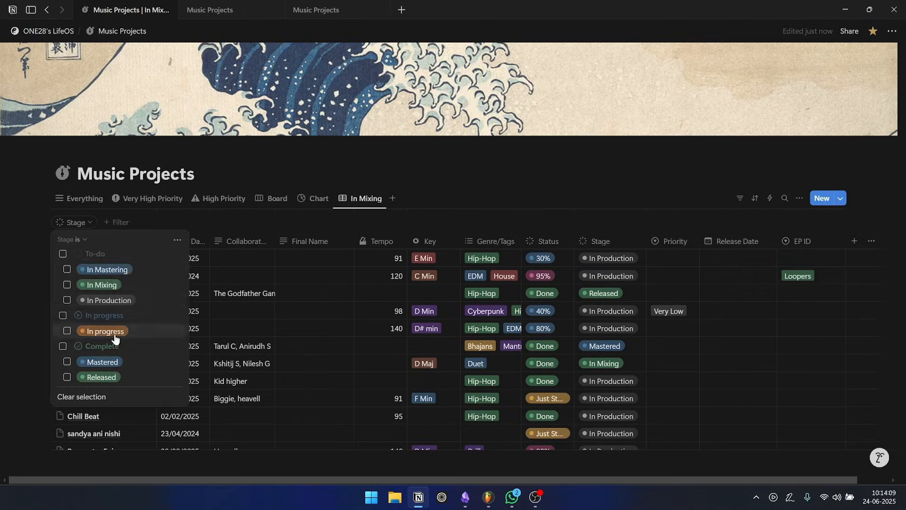
click(67, 285)
click(522, 174)
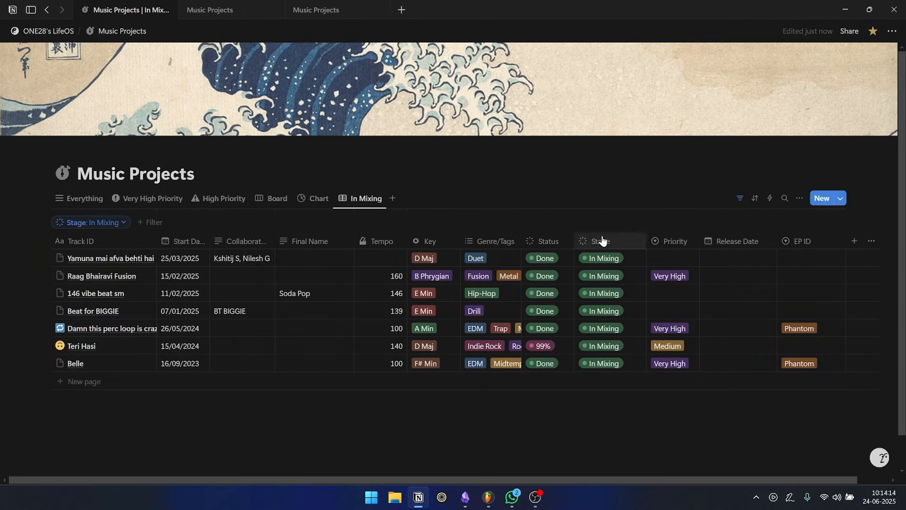
mouse_move(596, 395)
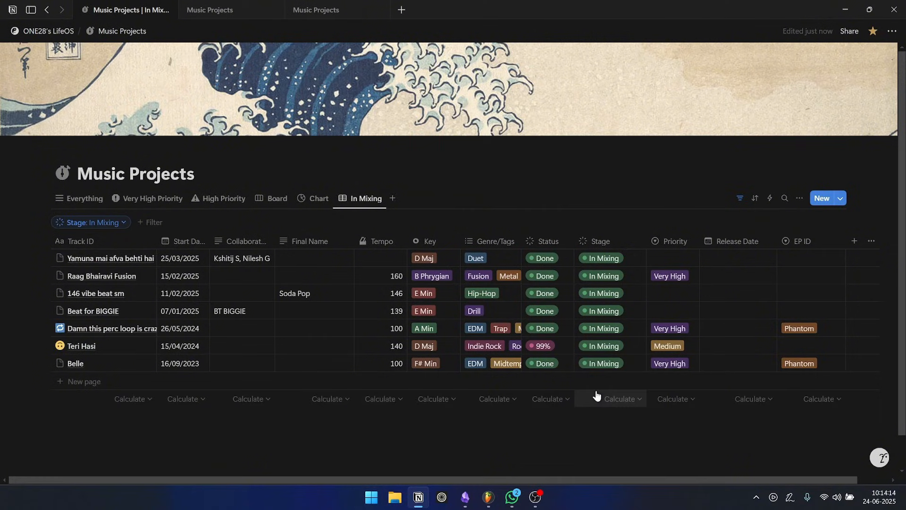
Show the existing tracker's Chart view to examine how projects are distributed by status
click(392, 200)
click(742, 183)
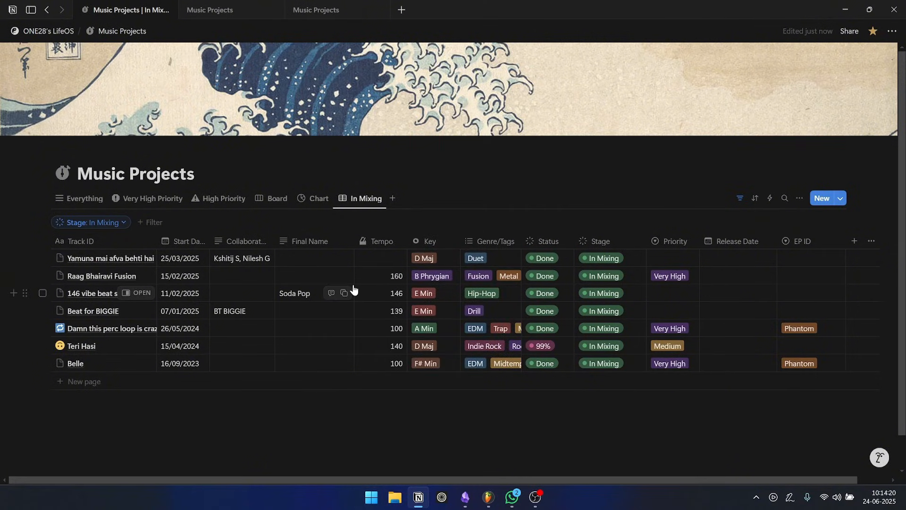
click(313, 199)
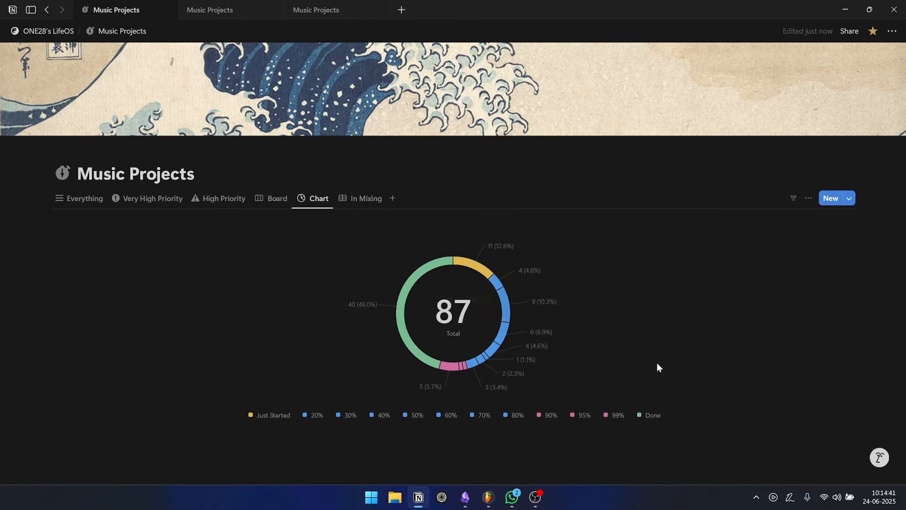